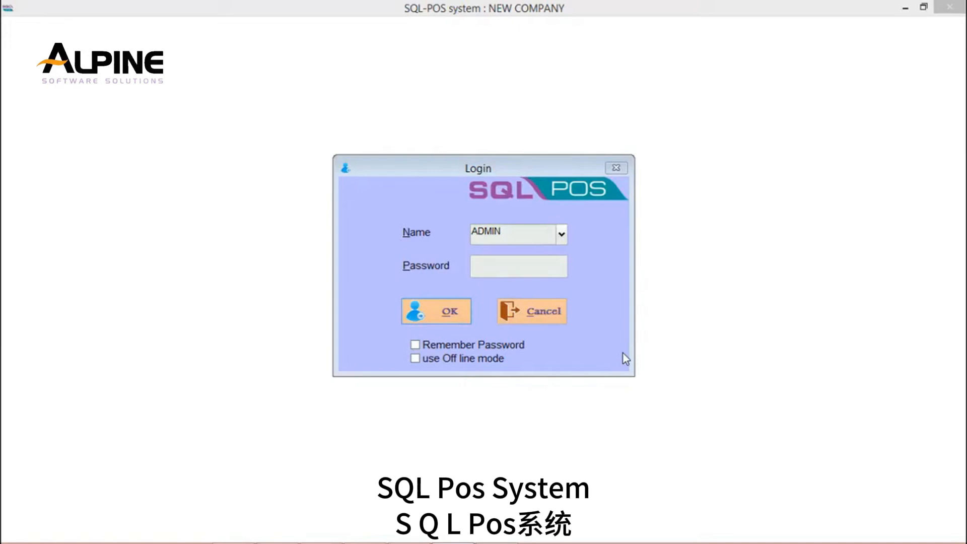
# Log in to the POS system, set With Sub Item to Yes in the POS screen settings, and save.
pyautogui.click(448, 315)
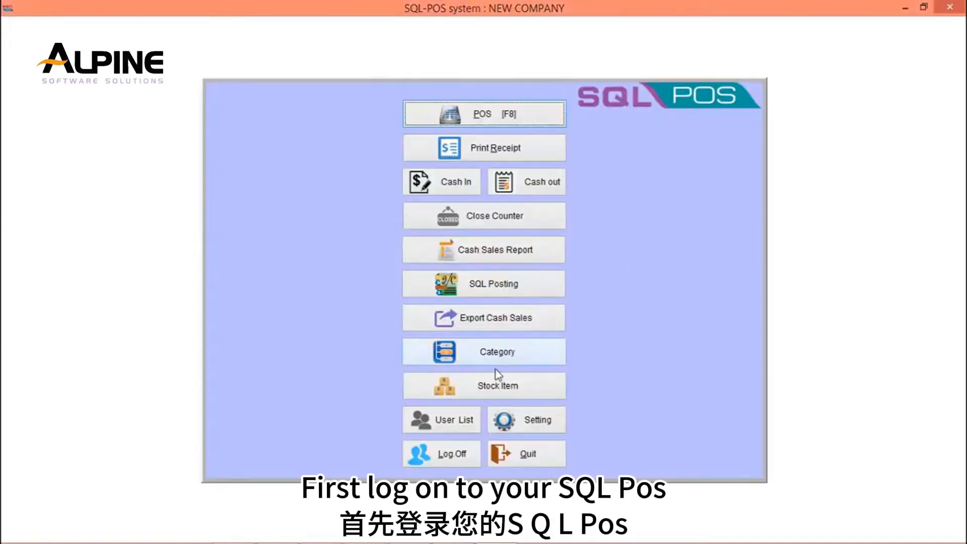
pyautogui.click(530, 421)
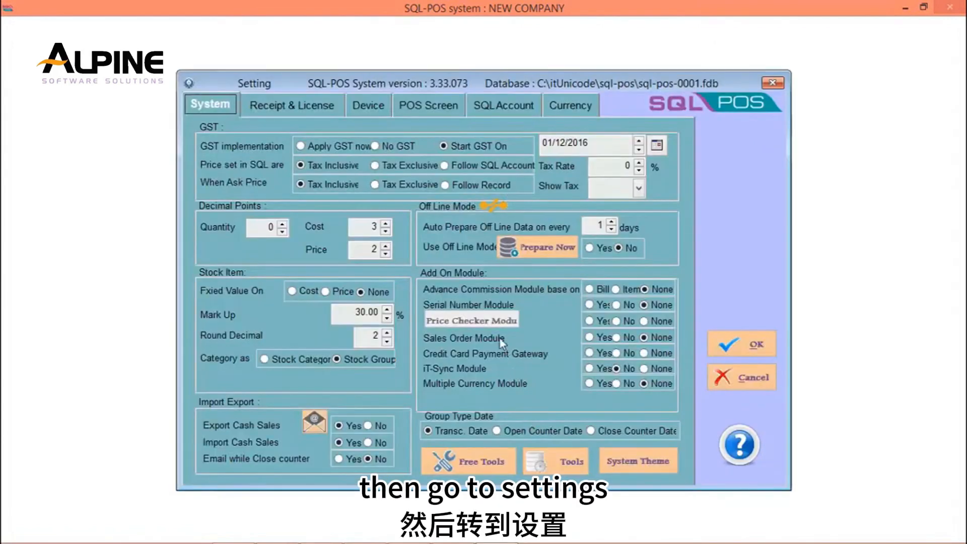
pyautogui.click(420, 106)
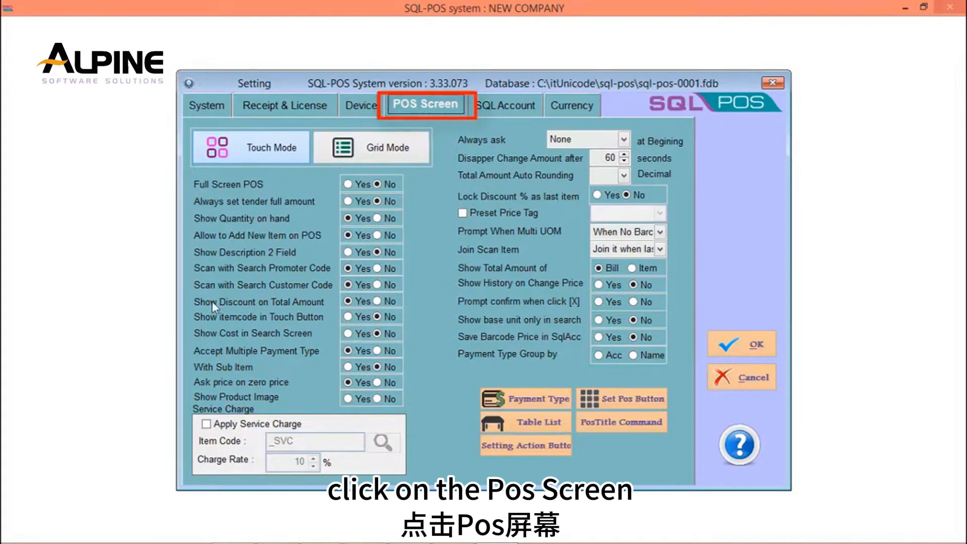
pyautogui.click(361, 368)
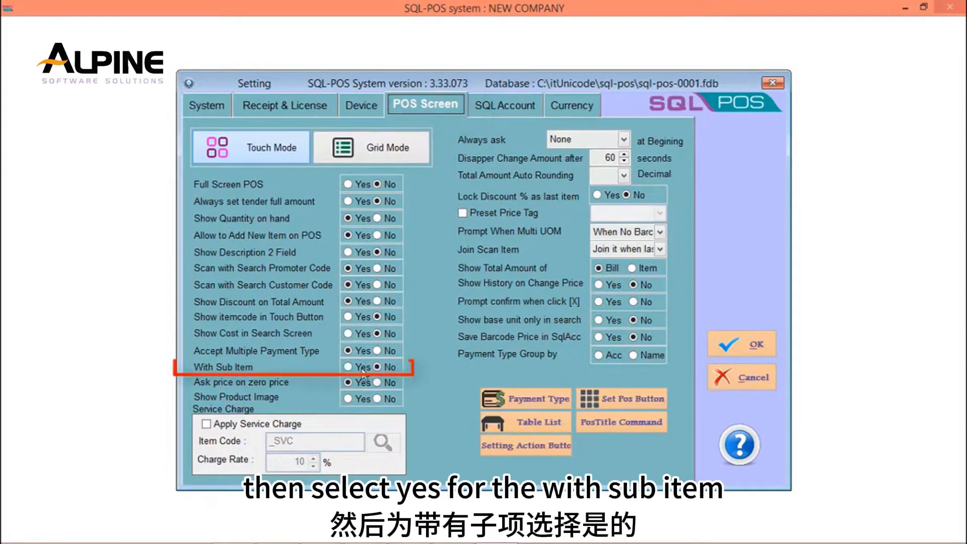
pyautogui.click(754, 352)
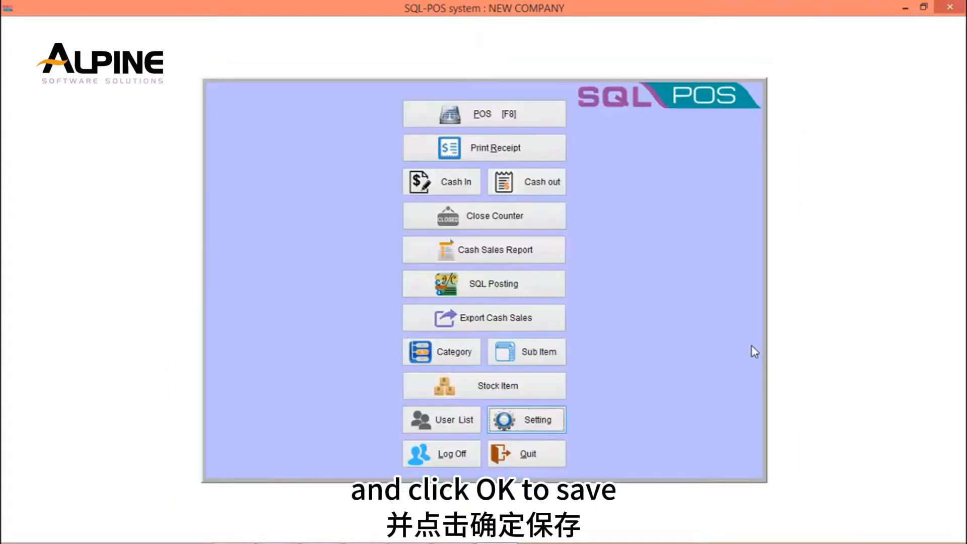
# Create a new sub item group with the code I8 ACCESSORIES and let the name fill from it.
pyautogui.click(553, 358)
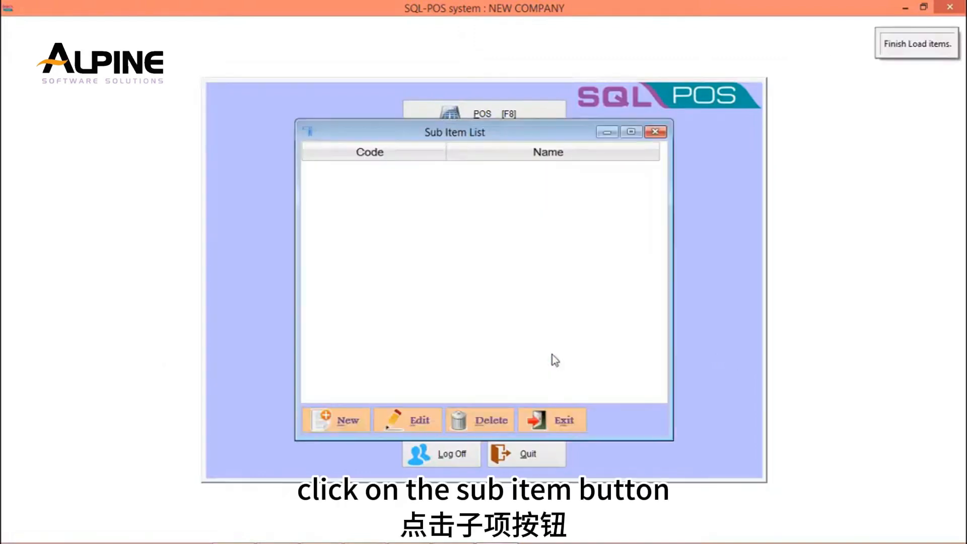
pyautogui.click(340, 422)
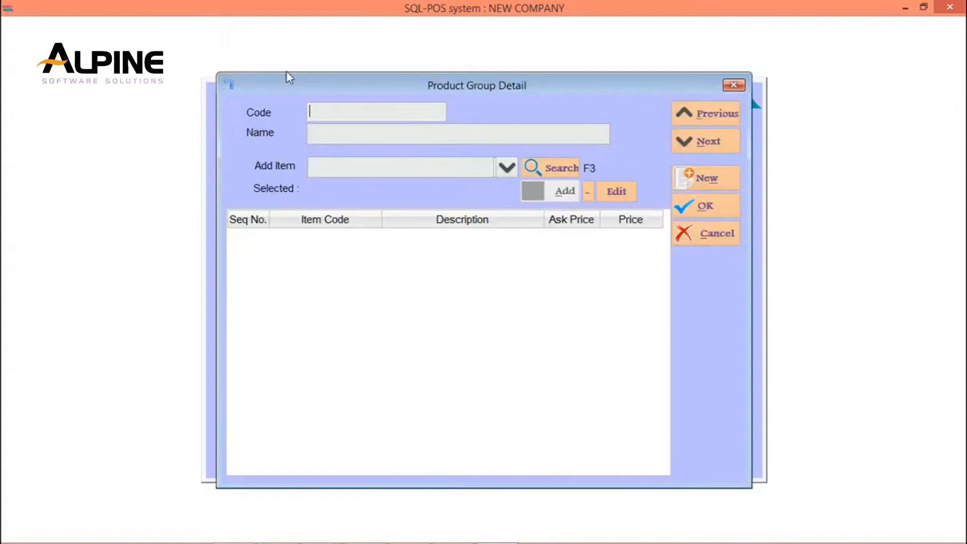
pyautogui.write('I8 ACCESSORIES')
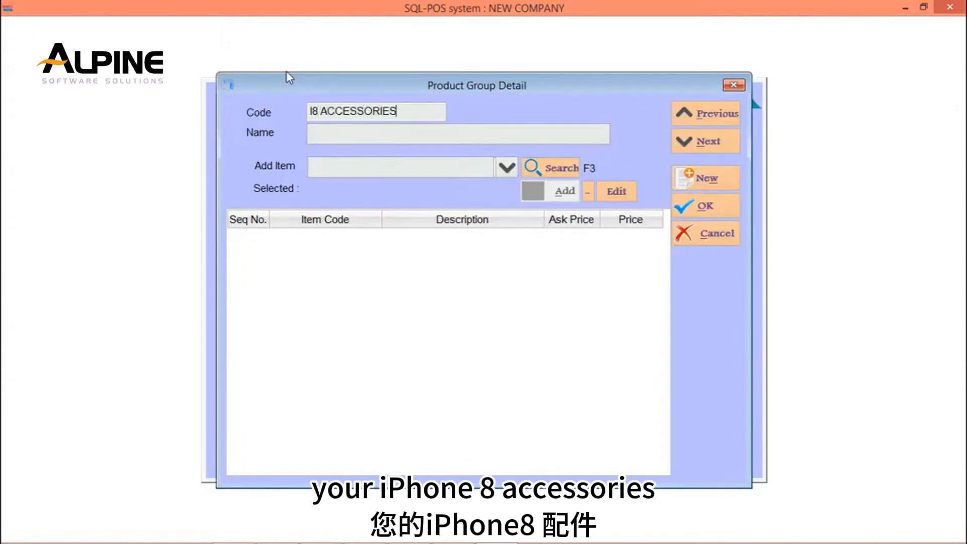
pyautogui.click(454, 134)
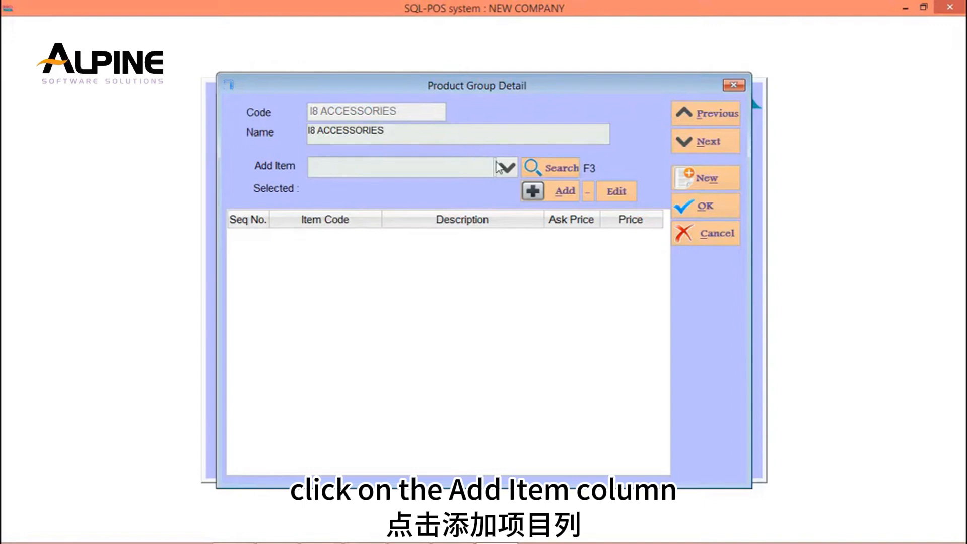
# Add the product I8 BATTERY to the I8 ACCESSORIES group.
pyautogui.click(513, 174)
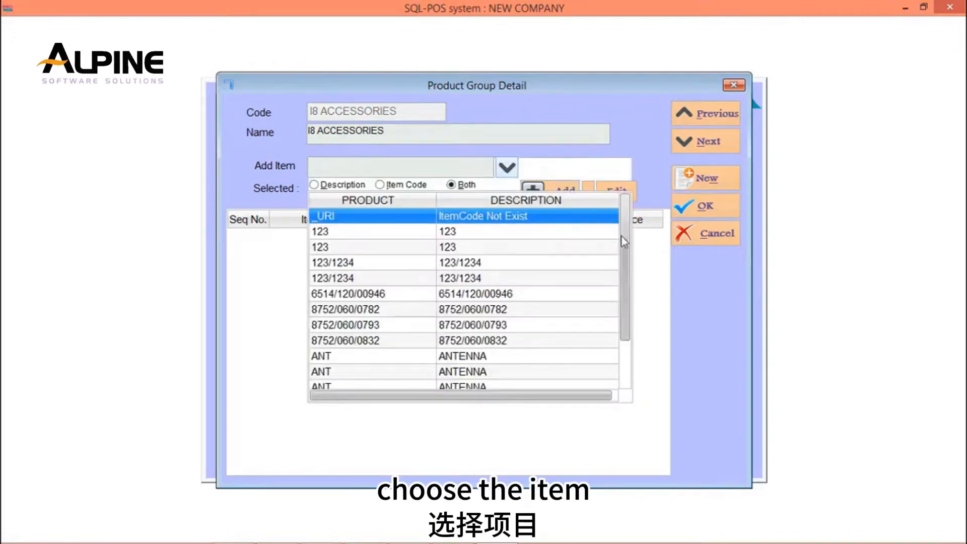
pyautogui.scroll(-8, 630, 253)
pyautogui.scroll(-4, 631, 264)
pyautogui.scroll(2, 632, 269)
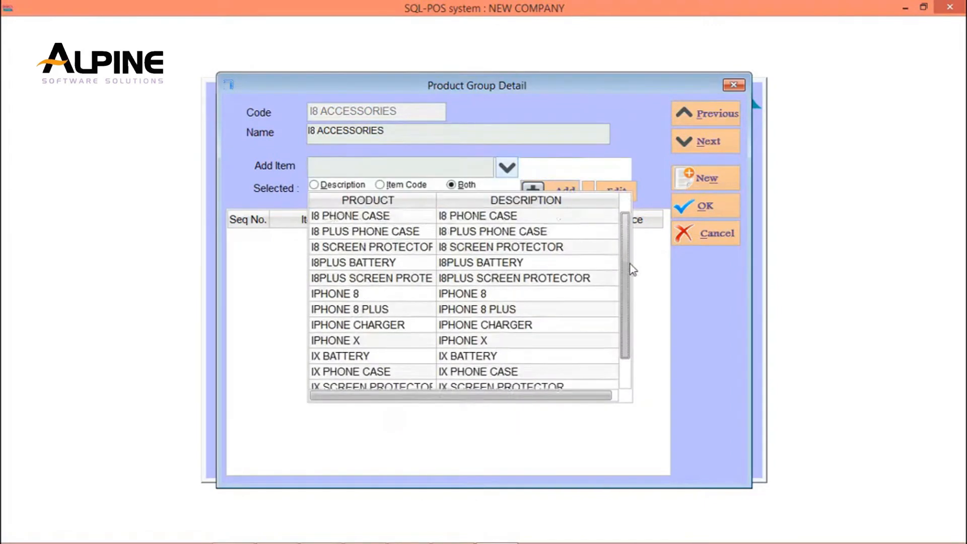
pyautogui.click(399, 218)
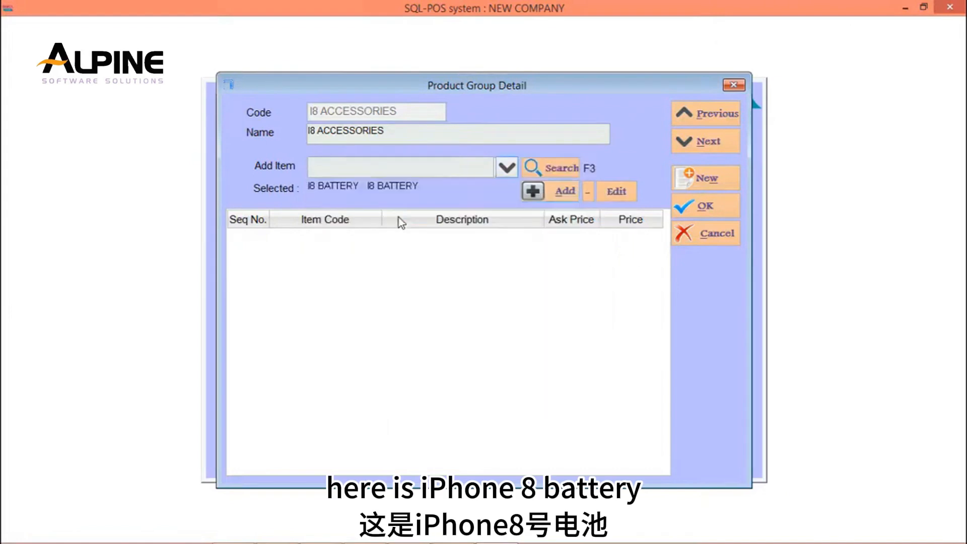
pyautogui.click(533, 190)
# Add the product I8 PHONE CASE to the I8 ACCESSORIES group.
pyautogui.click(508, 170)
pyautogui.scroll(-5, 624, 282)
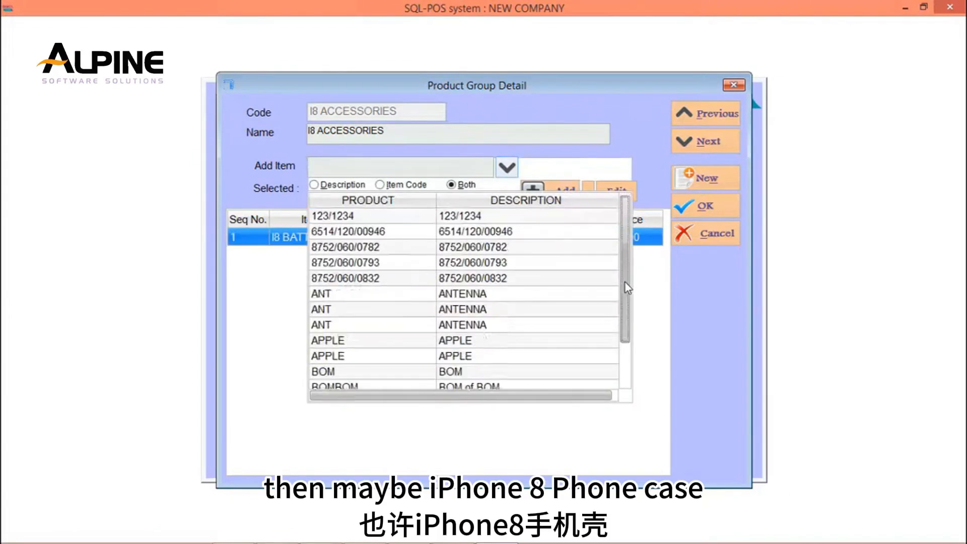
pyautogui.scroll(-3, 624, 292)
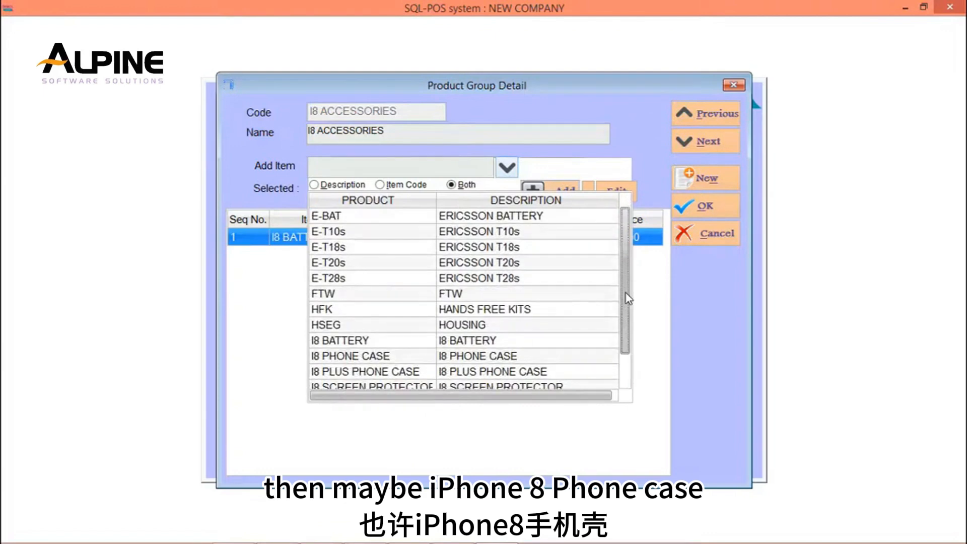
pyautogui.click(392, 360)
pyautogui.click(533, 190)
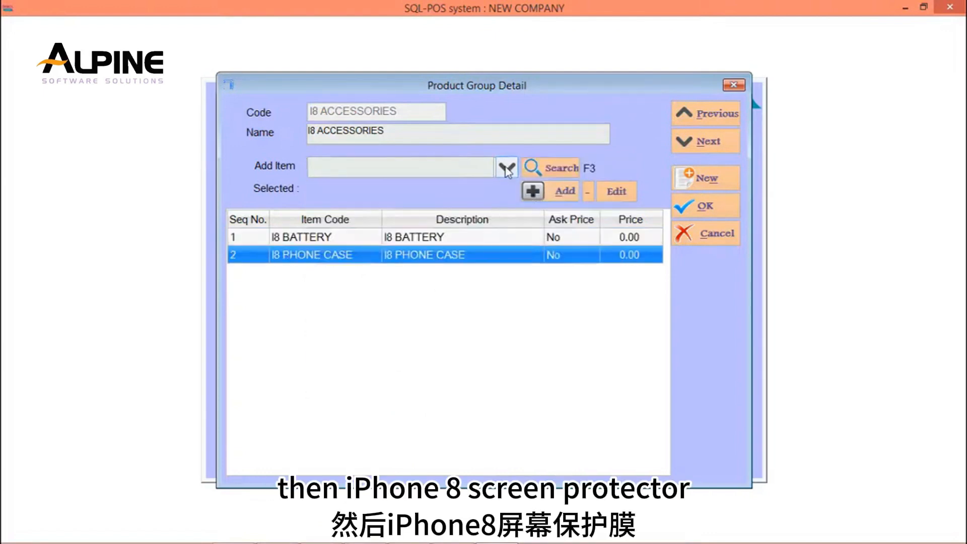
# Add the product I8 SCREEN PROTECTOR to the I8 ACCESSORIES group.
pyautogui.click(506, 167)
pyautogui.scroll(-1, 629, 274)
pyautogui.scroll(-10, 631, 267)
pyautogui.scroll(2, 632, 287)
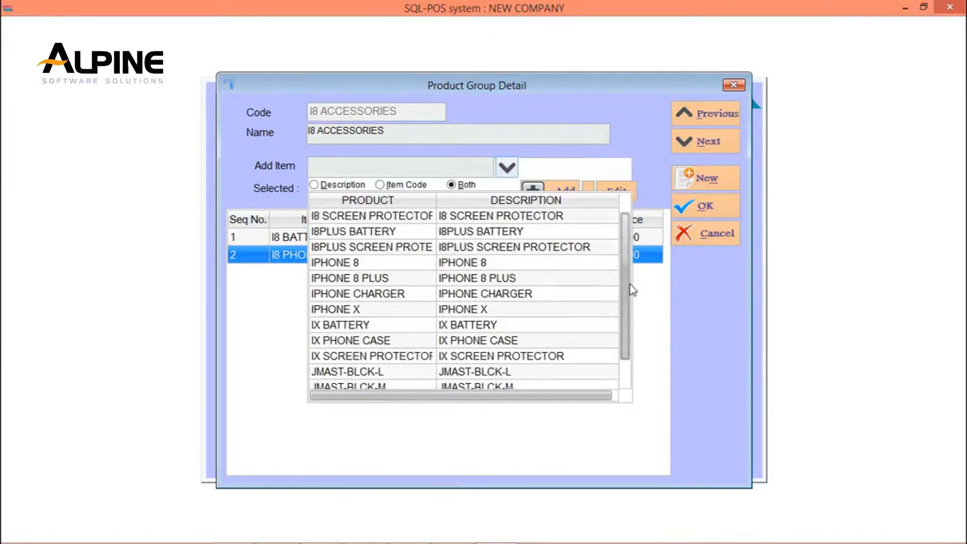
pyautogui.click(353, 218)
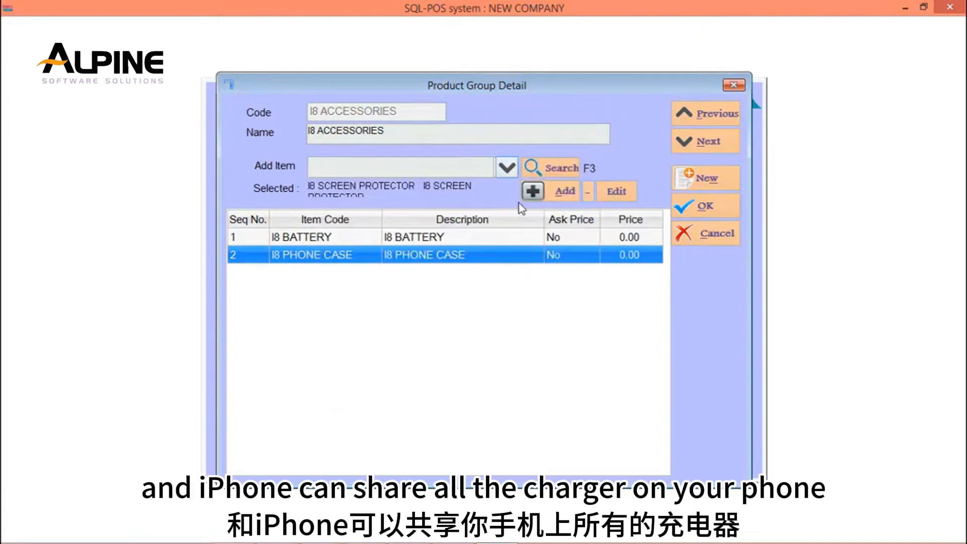
pyautogui.click(533, 191)
# Add the product IPHONE CHARGER to the I8 ACCESSORIES group.
pyautogui.click(507, 167)
pyautogui.scroll(-13, 631, 256)
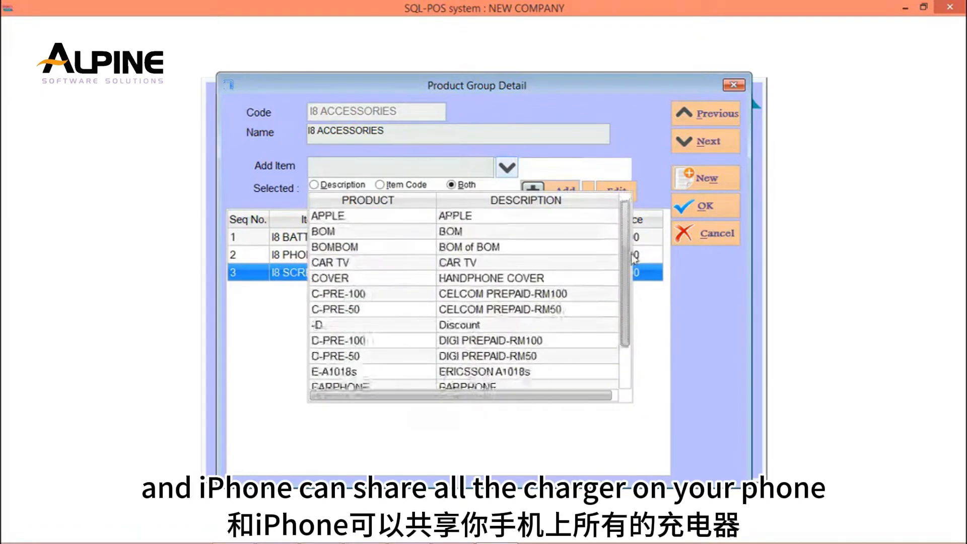
pyautogui.click(382, 296)
pyautogui.click(552, 190)
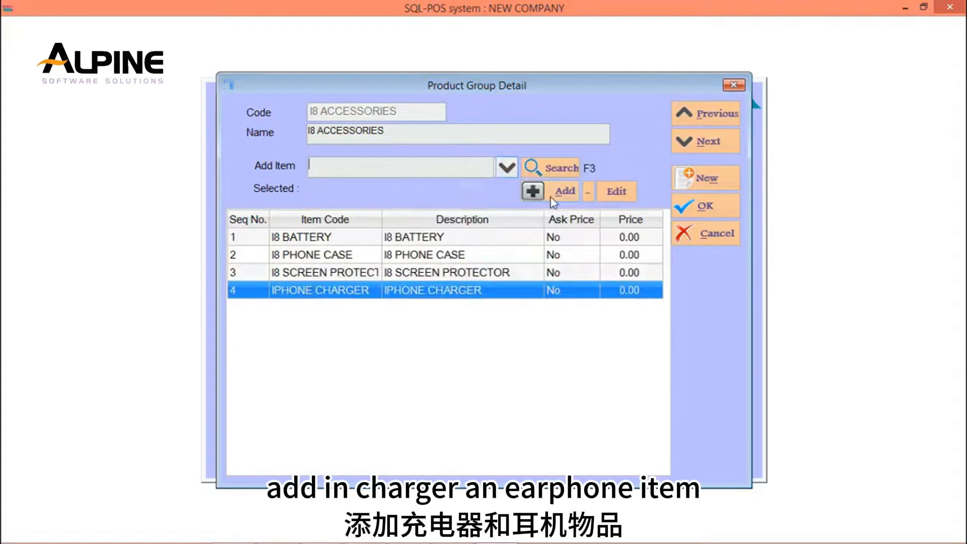
# Add the product EARPHONE to the I8 ACCESSORIES group and save the group.
pyautogui.click(509, 169)
pyautogui.scroll(-9, 633, 245)
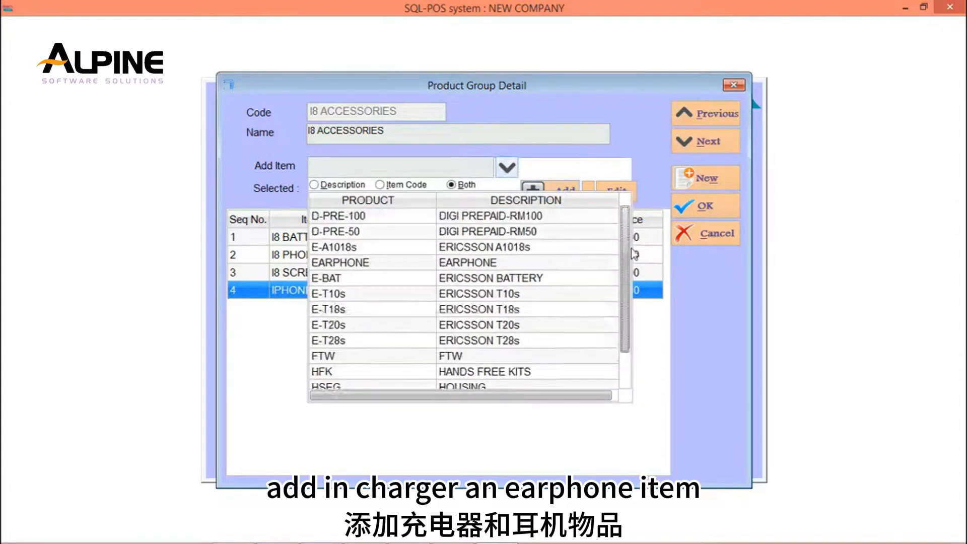
pyautogui.click(394, 219)
pyautogui.click(552, 191)
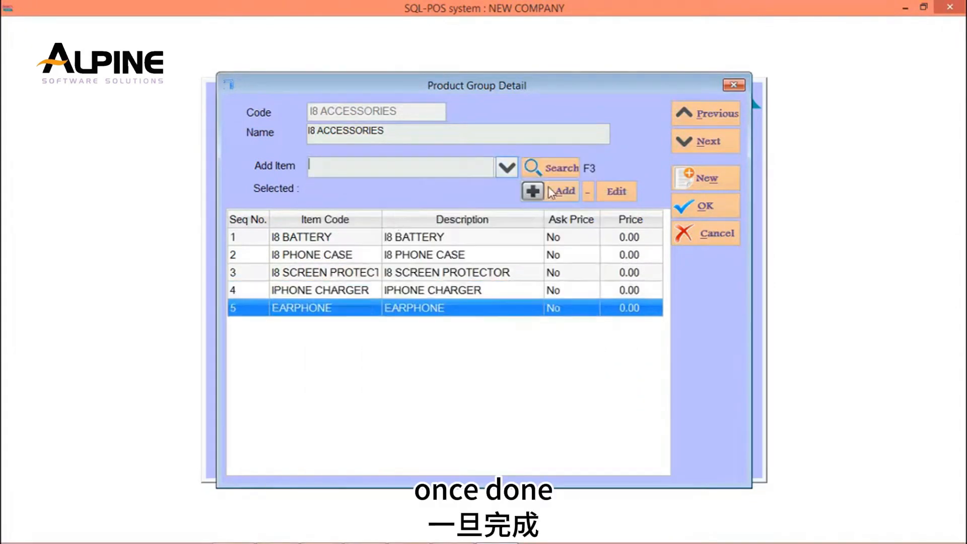
pyautogui.click(712, 207)
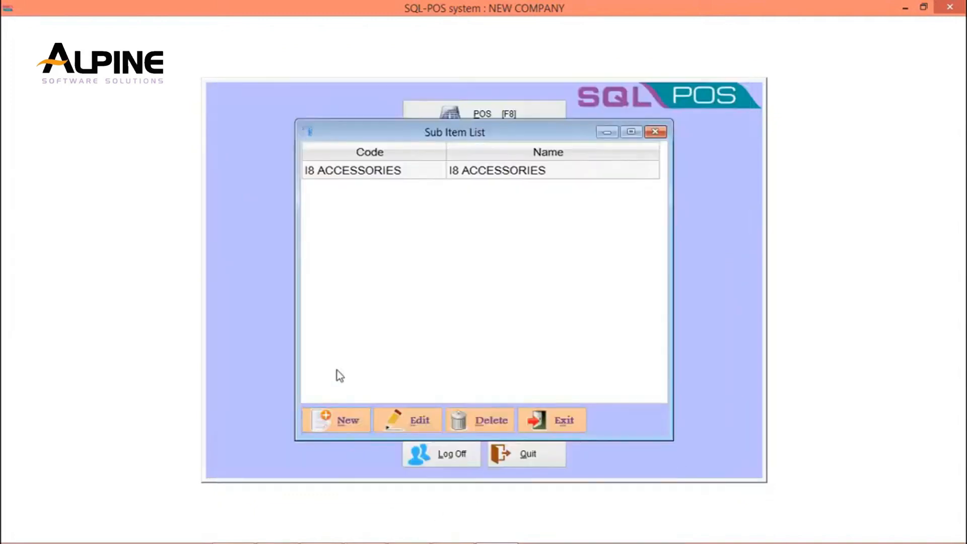
# Create another sub item group with the code I8 PLUS ACCESSORIES and let the name fill from it.
pyautogui.click(340, 422)
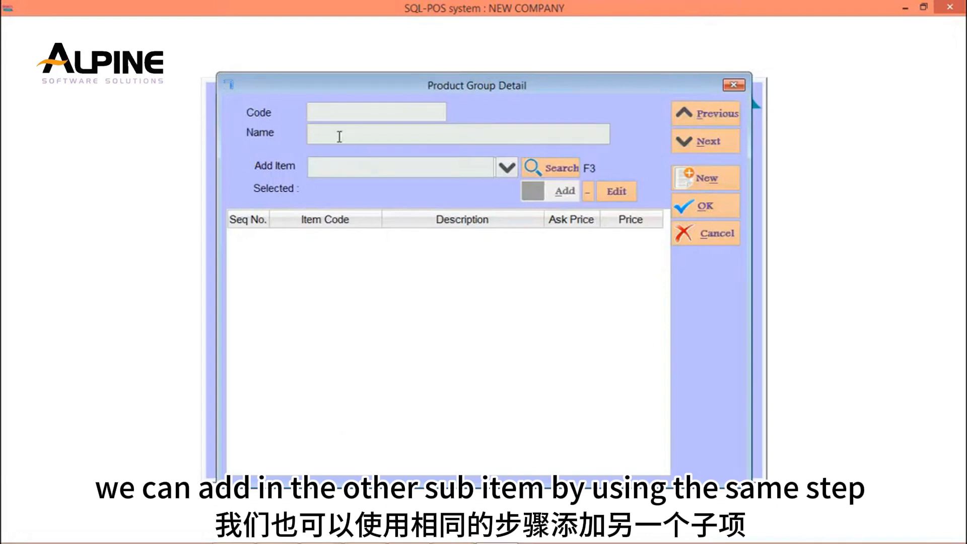
pyautogui.write('I8')
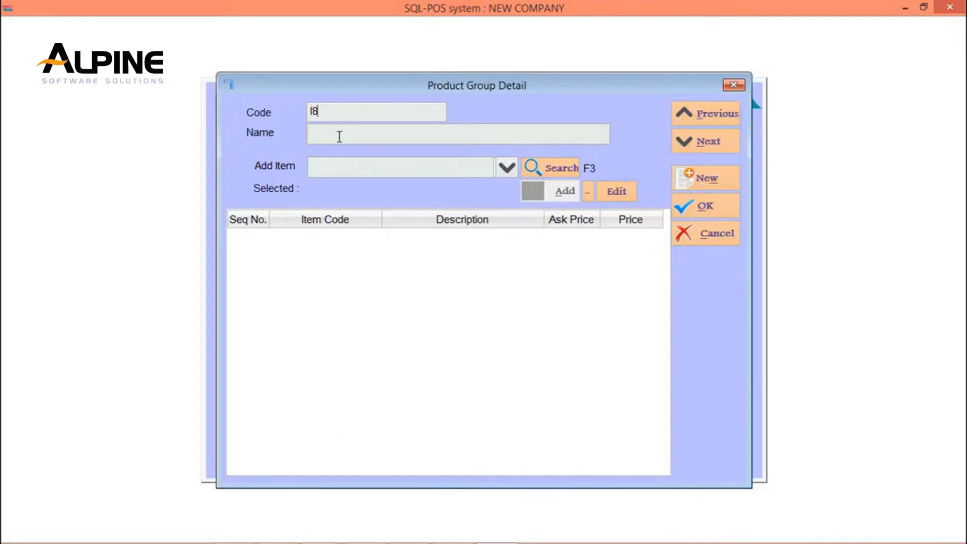
pyautogui.write(' PLUS')
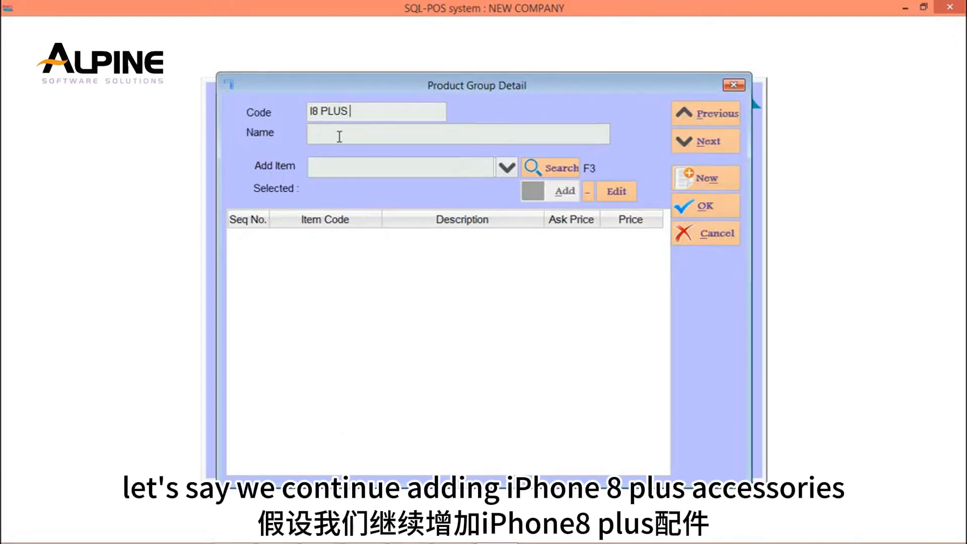
pyautogui.write(' ACCESSORIES')
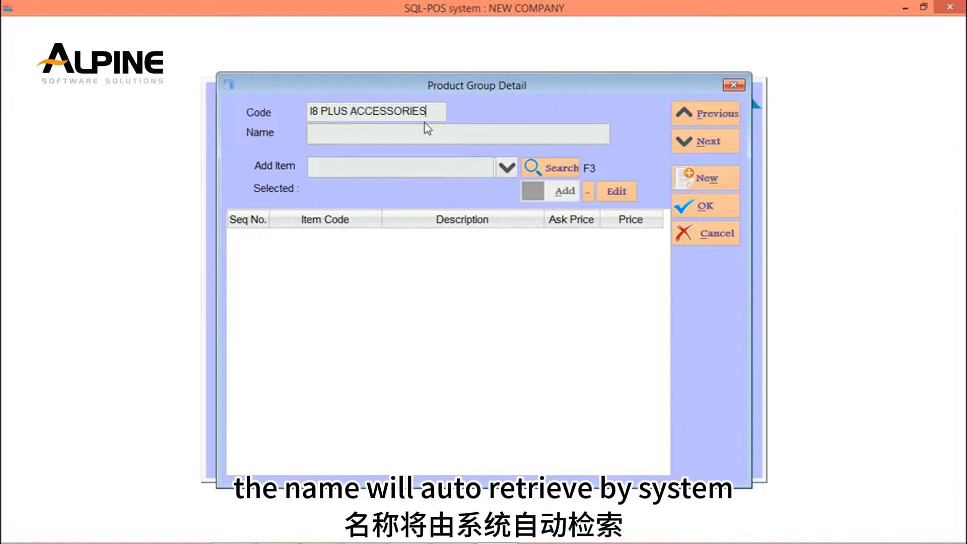
pyautogui.press('Return')
# Add the product I8 PLUS PHONE CASE to the I8 PLUS ACCESSORIES group.
pyautogui.click(507, 168)
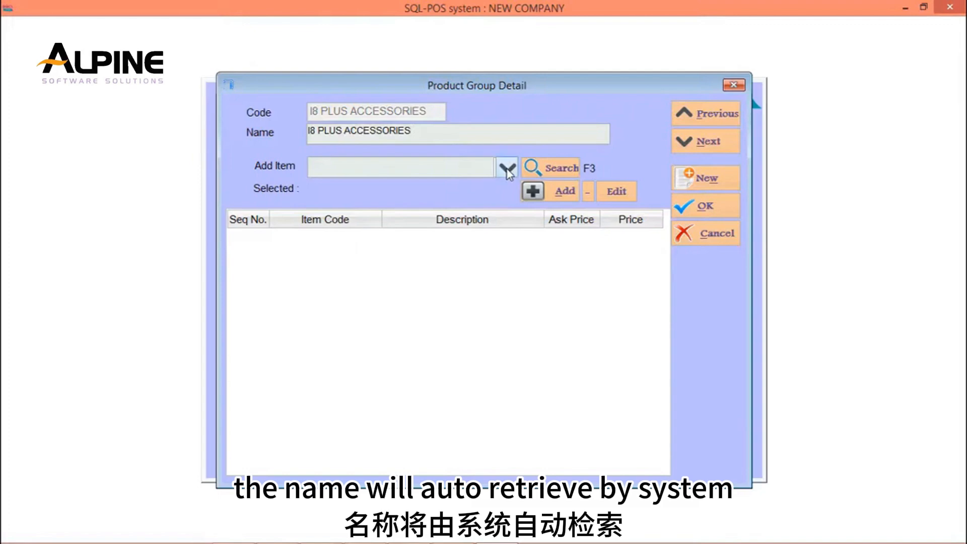
pyautogui.moveTo(627, 229); pyautogui.dragTo(626, 248)
pyautogui.scroll(-1, 624, 246)
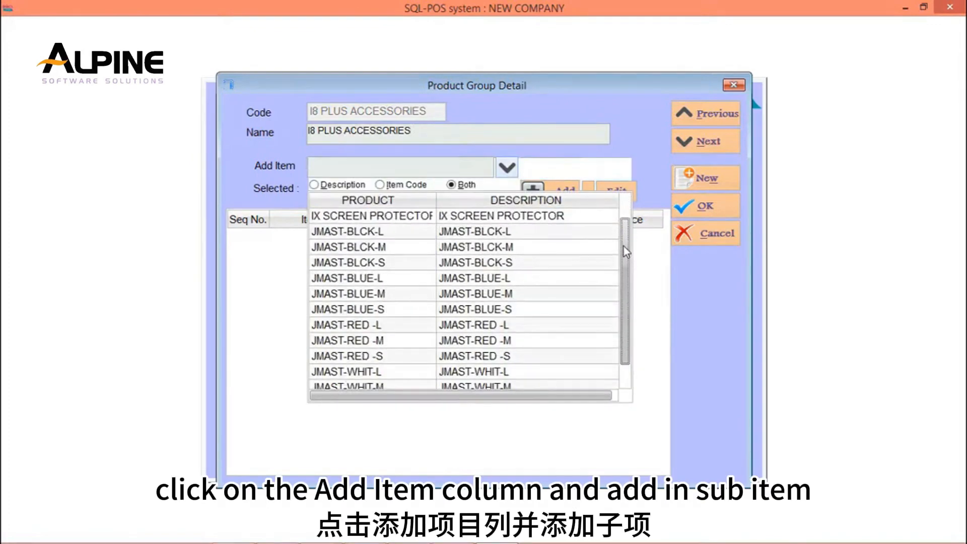
pyautogui.click(363, 263)
pyautogui.click(363, 263)
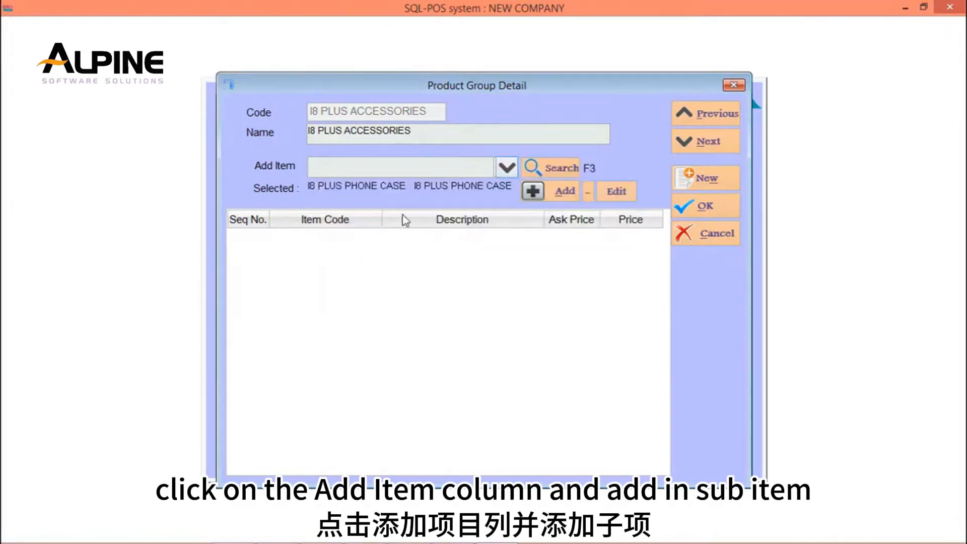
pyautogui.click(535, 187)
# Add the product I8PLUS BATTERY to the I8 PLUS ACCESSORIES group.
pyautogui.click(507, 169)
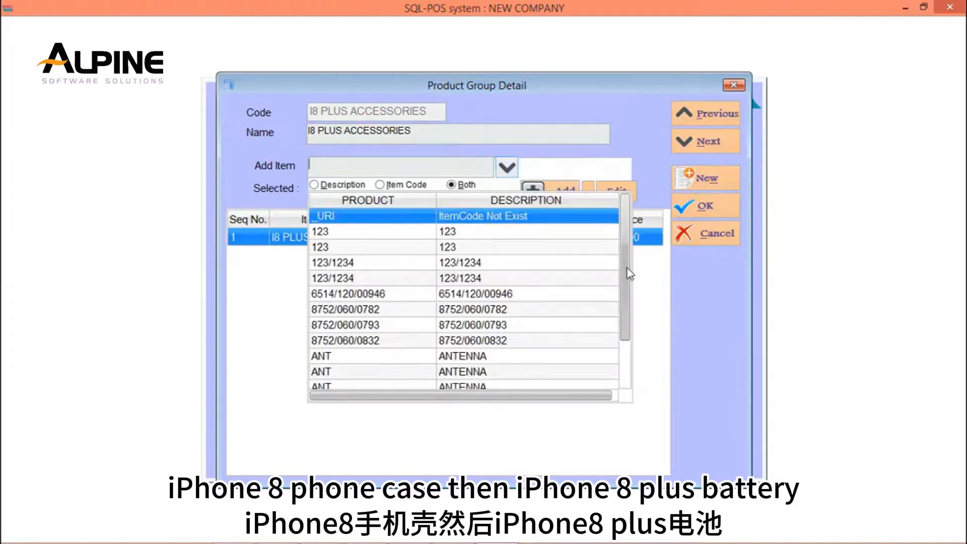
pyautogui.scroll(-7, 628, 275)
pyautogui.scroll(-3, 629, 284)
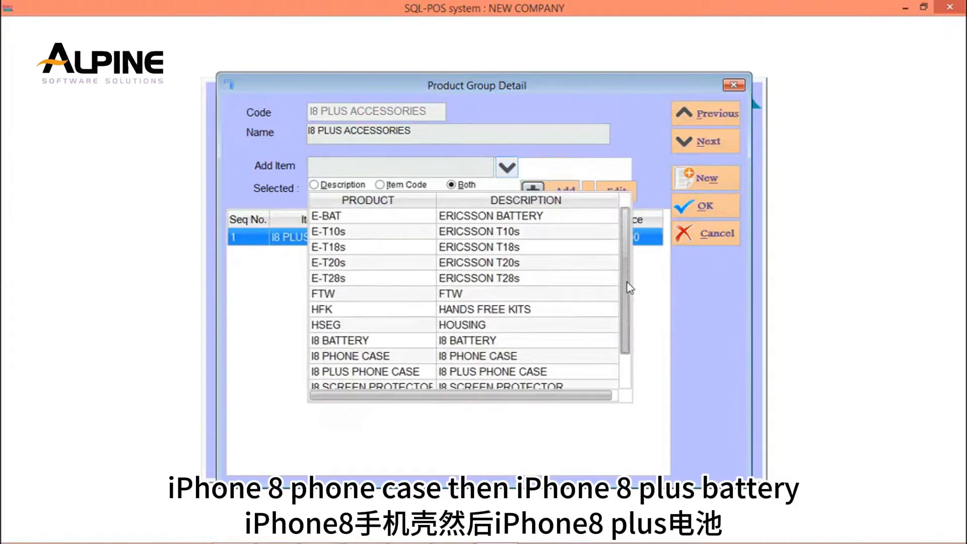
pyautogui.click(342, 327)
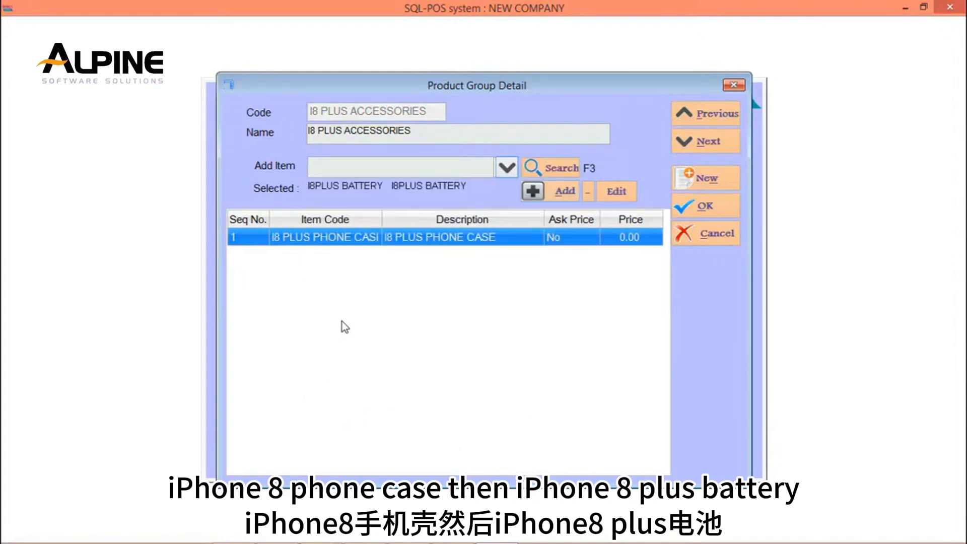
pyautogui.click(533, 191)
# Add the product I8PLUS SCREEN PROTECTOR to the I8 PLUS ACCESSORIES group.
pyautogui.press('F3')
pyautogui.scroll(-5, 630, 282)
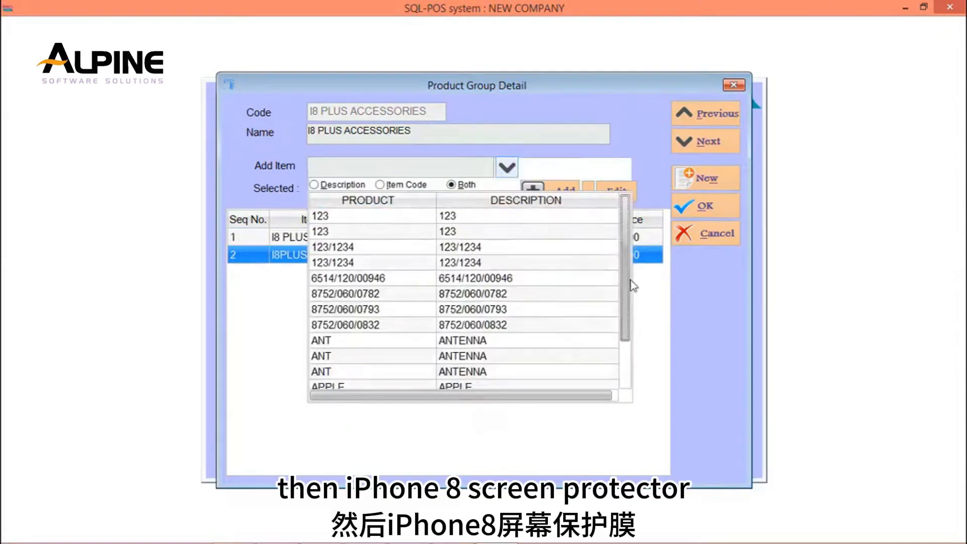
pyautogui.scroll(-4, 633, 290)
pyautogui.scroll(-2, 633, 293)
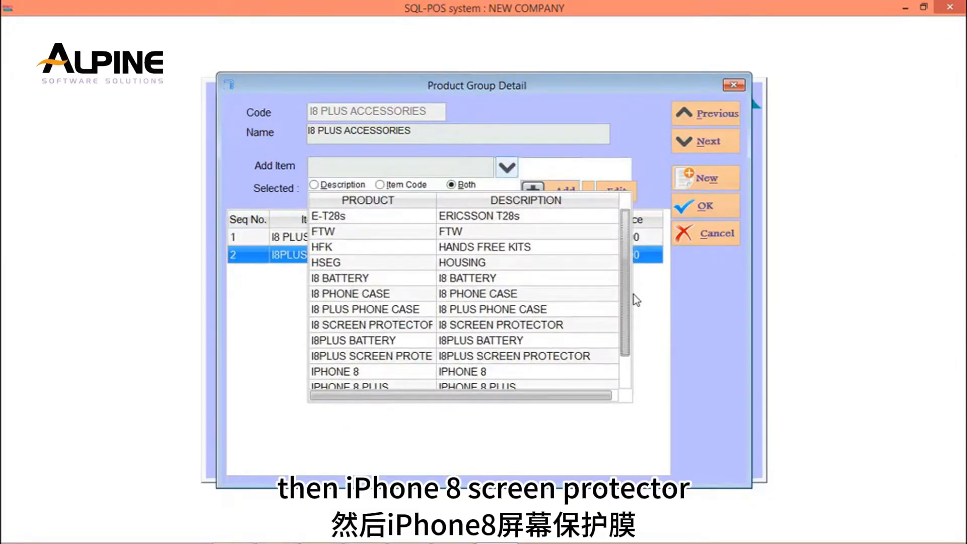
pyautogui.click(410, 356)
pyautogui.click(555, 195)
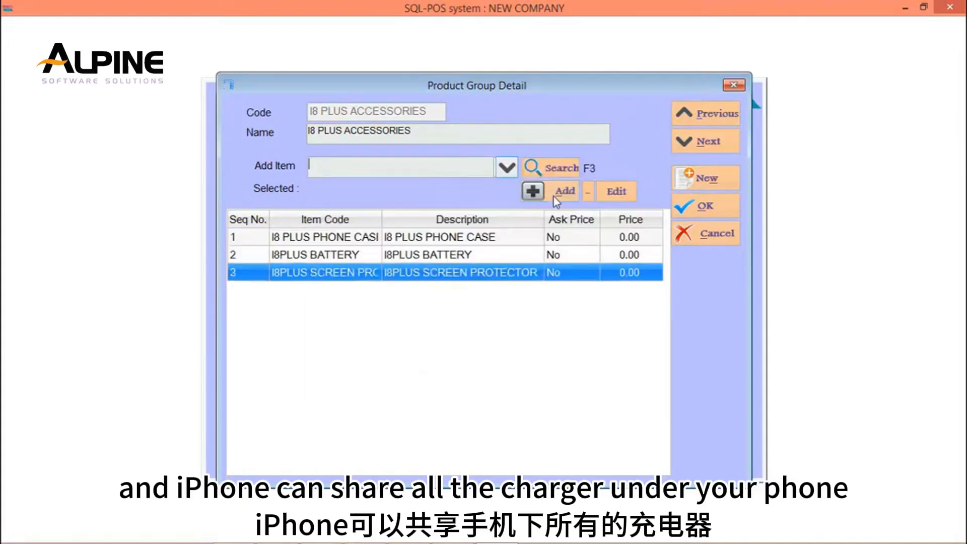
# Add the product IPHONE CHARGER to the I8 PLUS ACCESSORIES group.
pyautogui.click(507, 169)
pyautogui.scroll(-8, 633, 289)
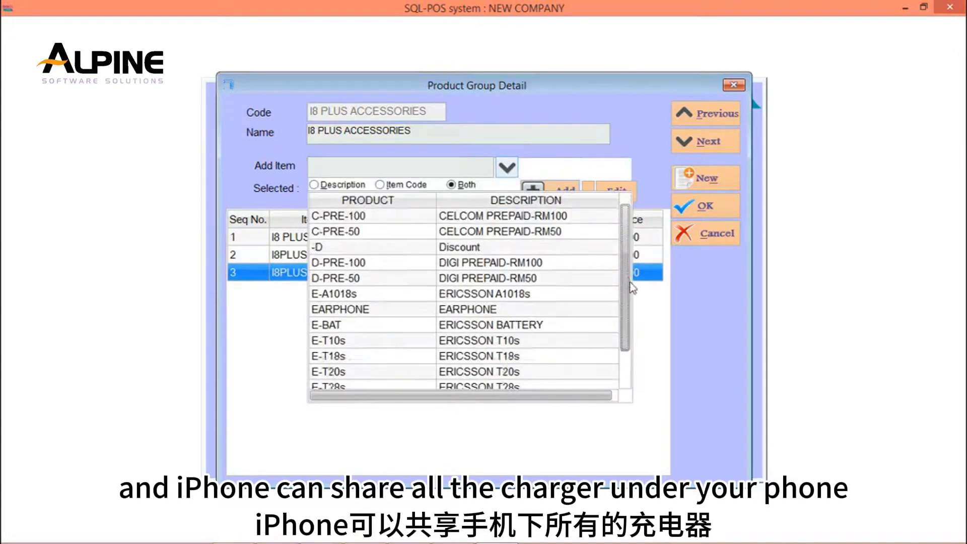
pyautogui.click(414, 357)
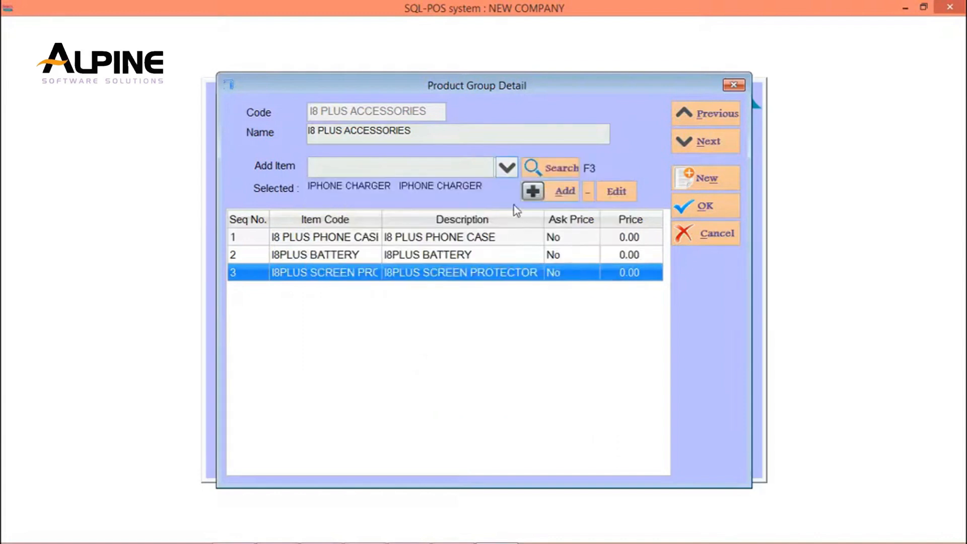
pyautogui.click(532, 194)
# Add the product EARPHONE to the I8 PLUS ACCESSORIES group and save the group.
pyautogui.click(507, 170)
pyautogui.scroll(-6, 624, 264)
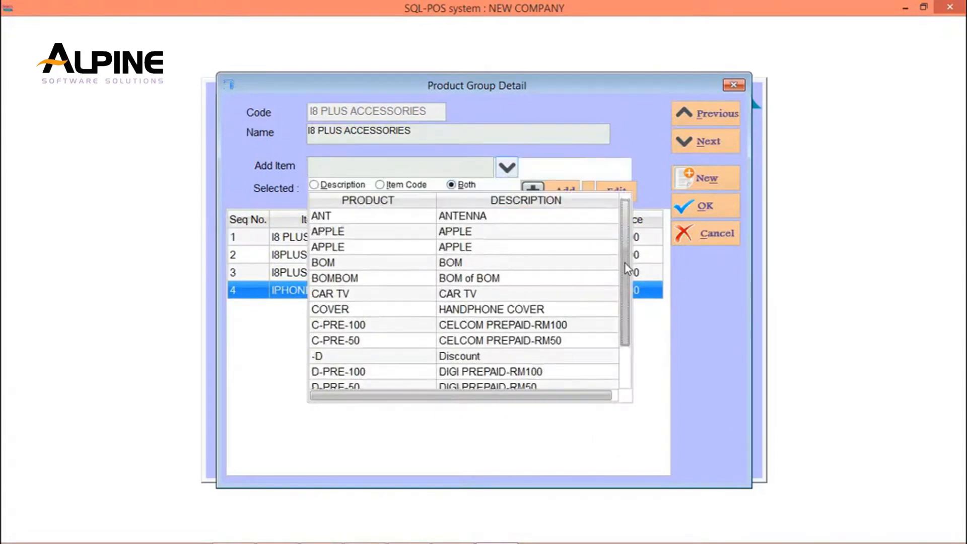
pyautogui.click(397, 326)
pyautogui.click(535, 191)
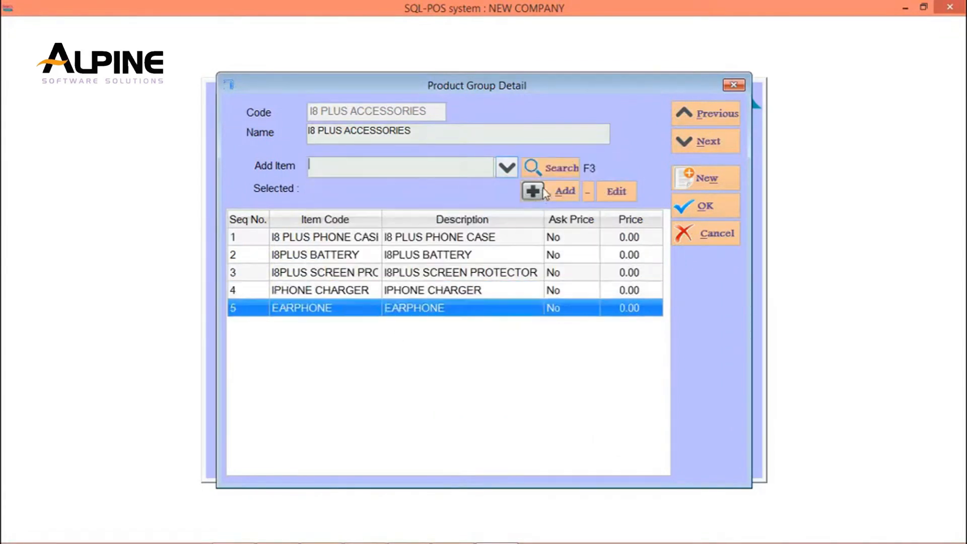
pyautogui.click(724, 204)
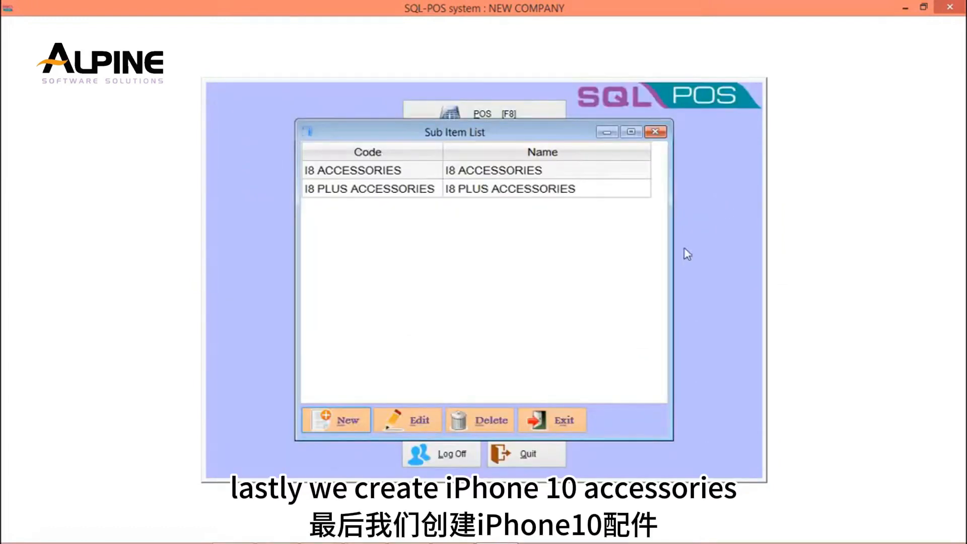
# Create a third sub item group with the code IX ACCESSORIES and let the name fill from it.
pyautogui.click(328, 417)
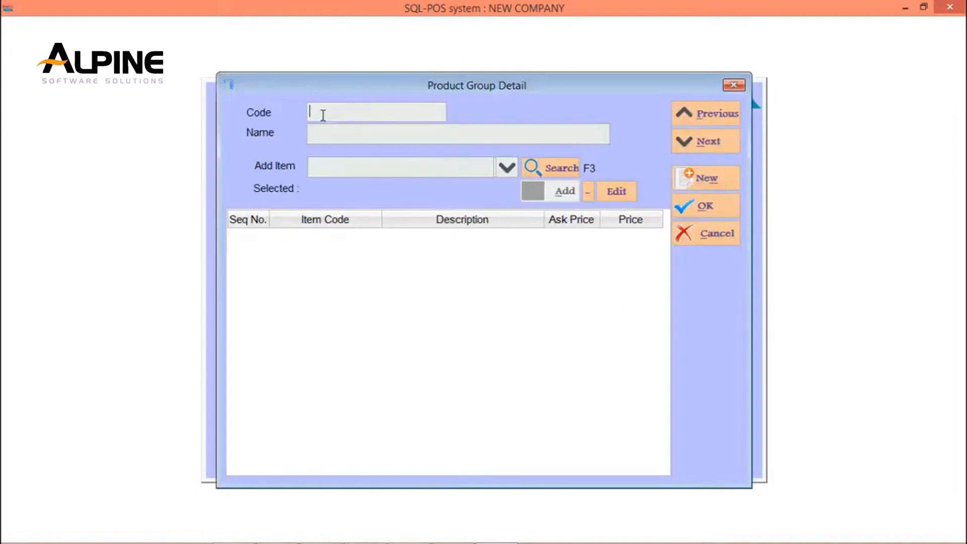
pyautogui.write('IX ACCESSORIES')
pyautogui.press('Return')
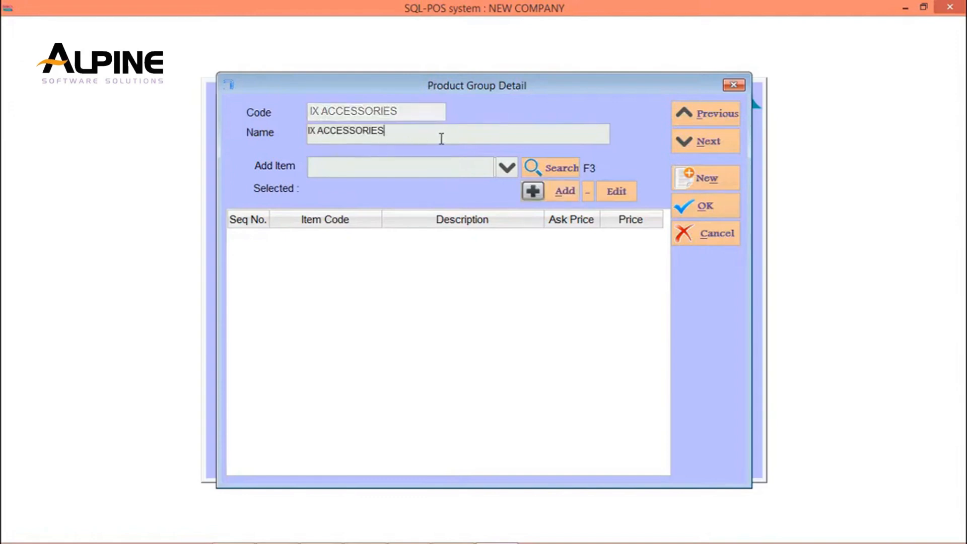
# Add the product IX BATTERY to the IX ACCESSORIES group.
pyautogui.click(506, 168)
pyautogui.scroll(-6, 623, 265)
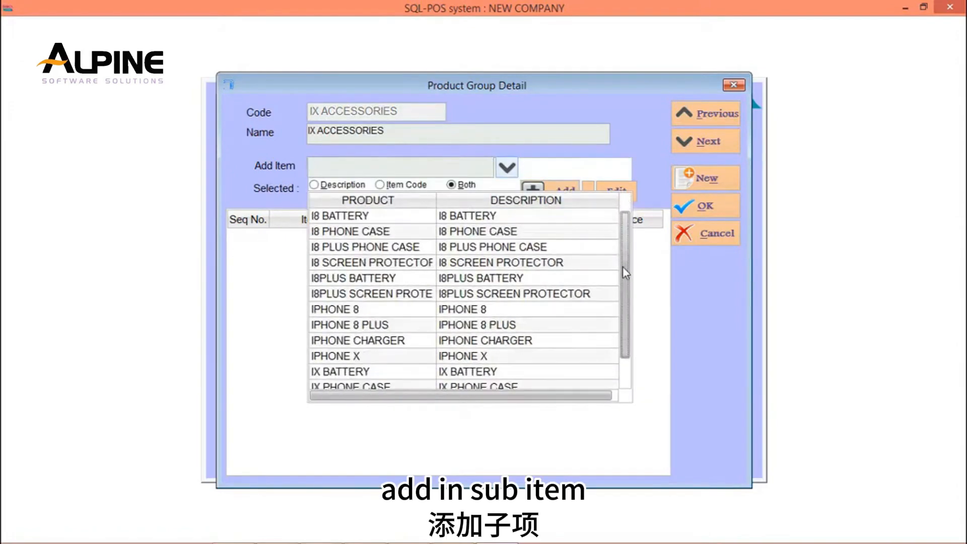
pyautogui.click(371, 371)
pyautogui.click(559, 191)
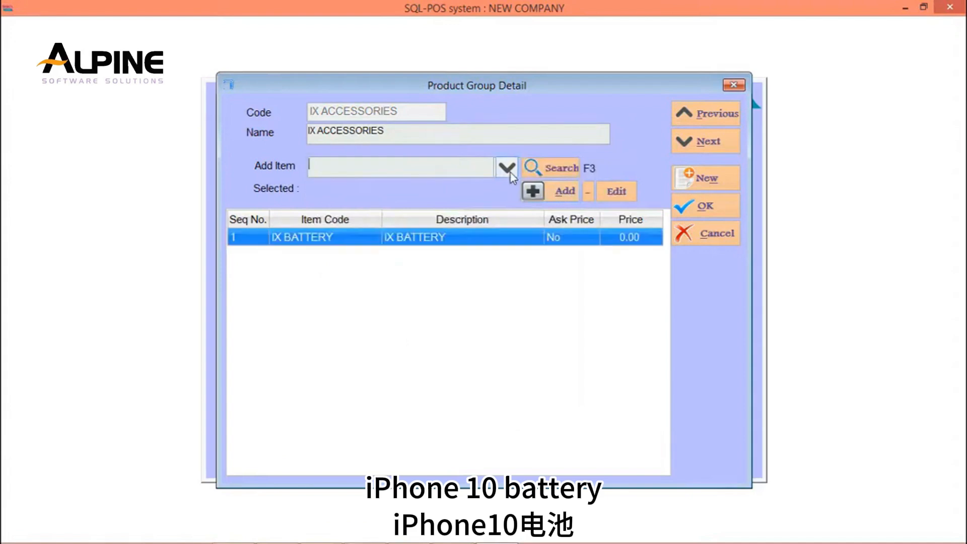
# Add the product IX PHONE CASE to the IX ACCESSORIES group.
pyautogui.click(506, 172)
pyautogui.scroll(-8, 388, 257)
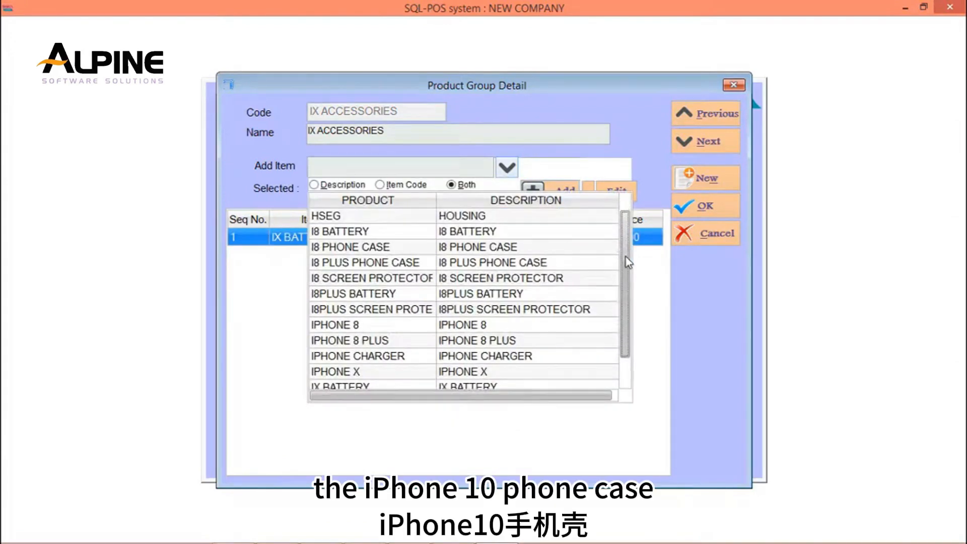
pyautogui.click(348, 280)
pyautogui.click(557, 190)
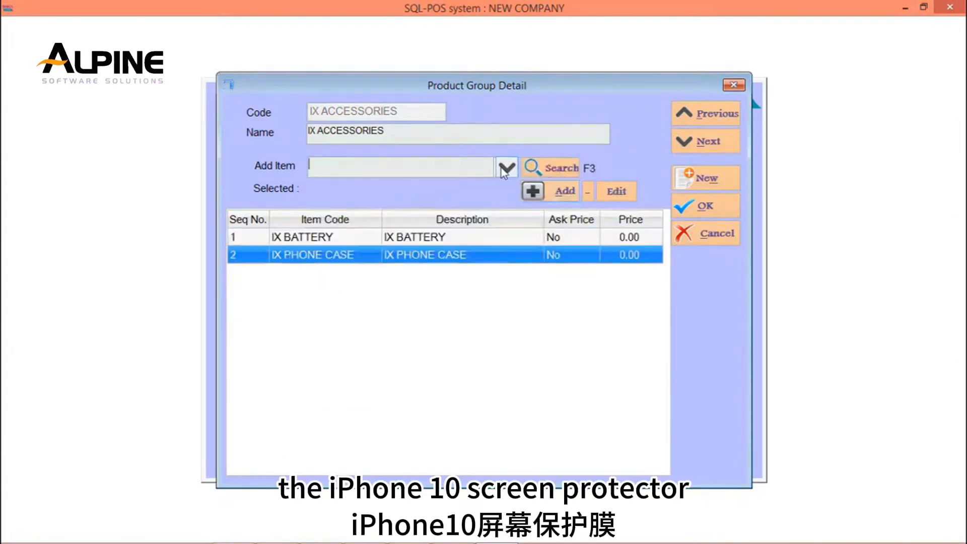
# Add the product IX SCREEN PROTECTOR to the IX ACCESSORIES group.
pyautogui.scroll(-10, 623, 276)
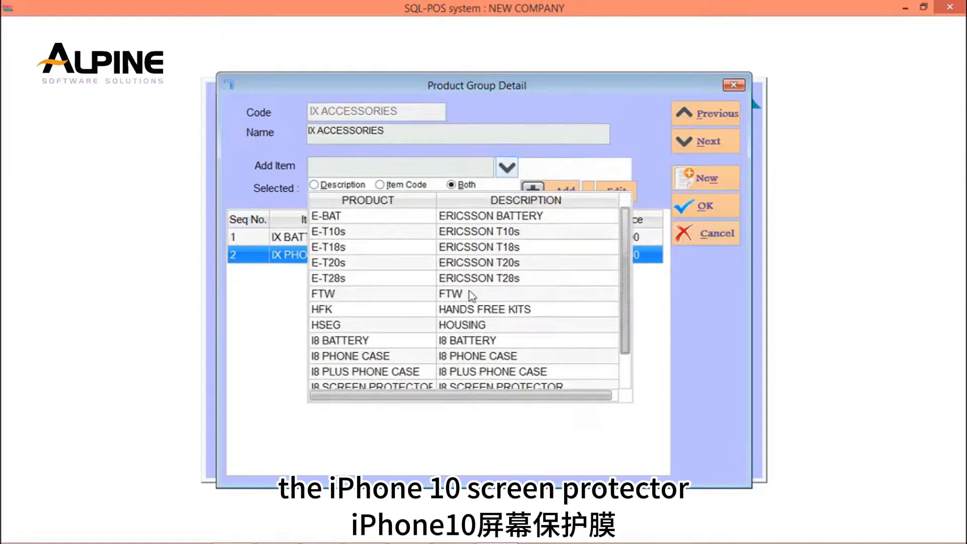
pyautogui.scroll(-3, 624, 303)
pyautogui.scroll(-2, 381, 372)
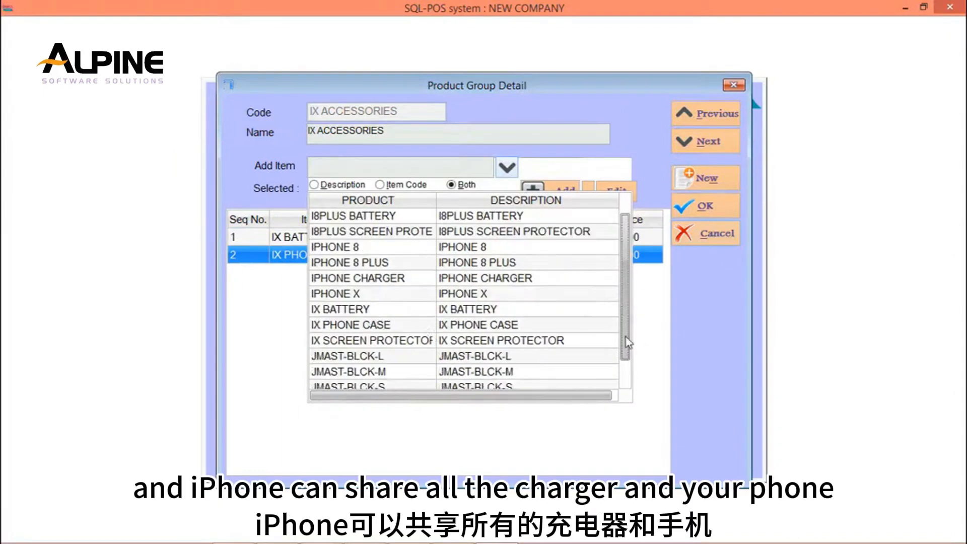
pyautogui.click(385, 340)
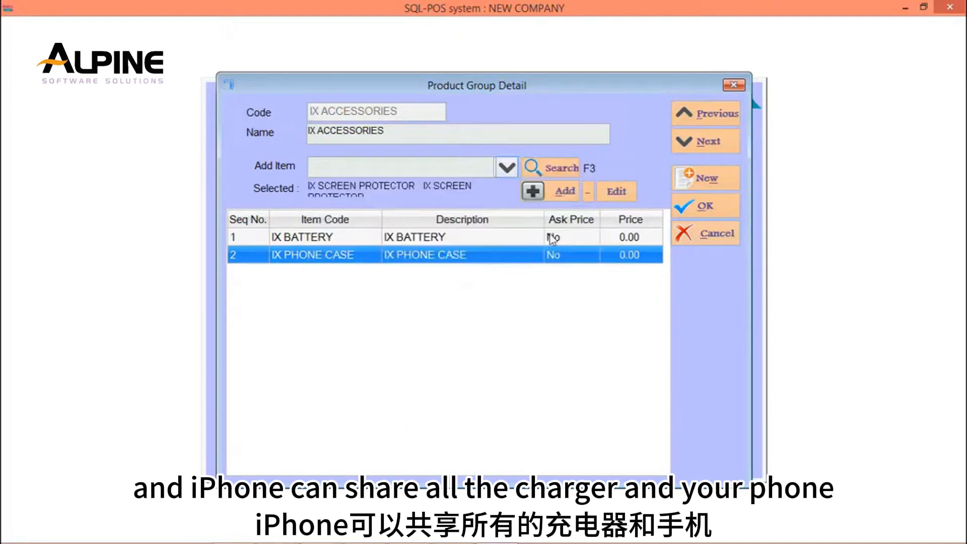
pyautogui.click(566, 191)
# Add the product IPHONE CHARGER to the IX ACCESSORIES group.
pyautogui.click(507, 167)
pyautogui.scroll(-15, 623, 274)
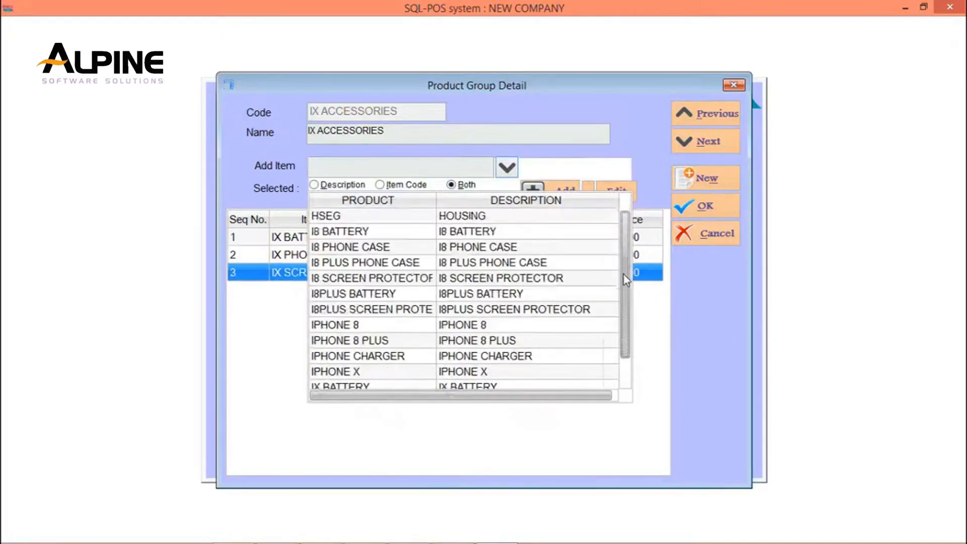
pyautogui.click(361, 262)
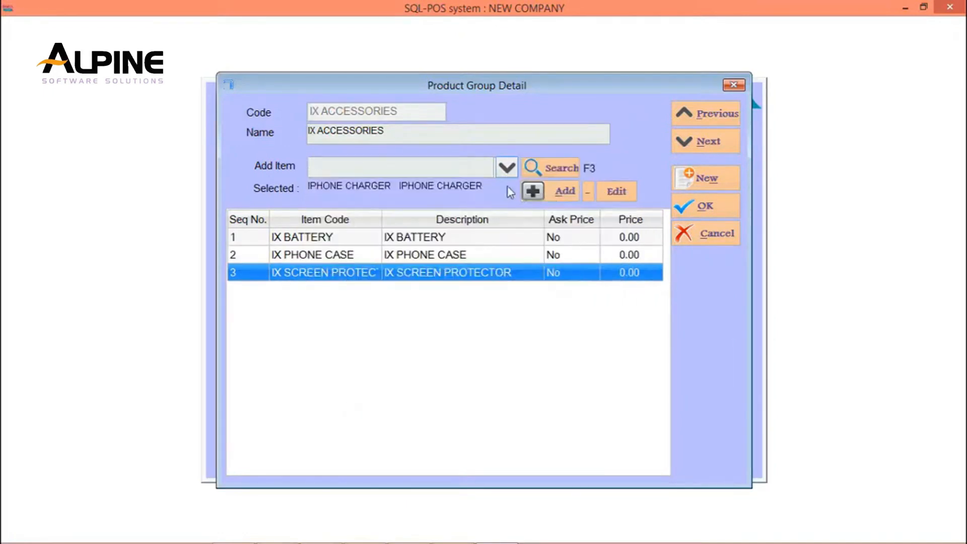
pyautogui.click(532, 191)
# Add the product EARPHONE to the IX ACCESSORIES group, then save the group and leave the sub item list.
pyautogui.click(506, 168)
pyautogui.scroll(-8, 624, 255)
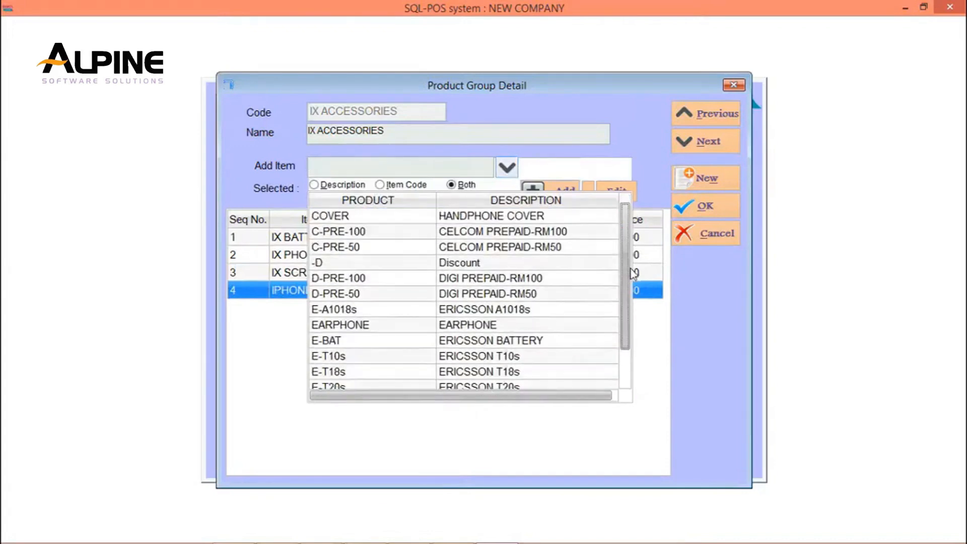
pyautogui.click(362, 327)
pyautogui.click(562, 191)
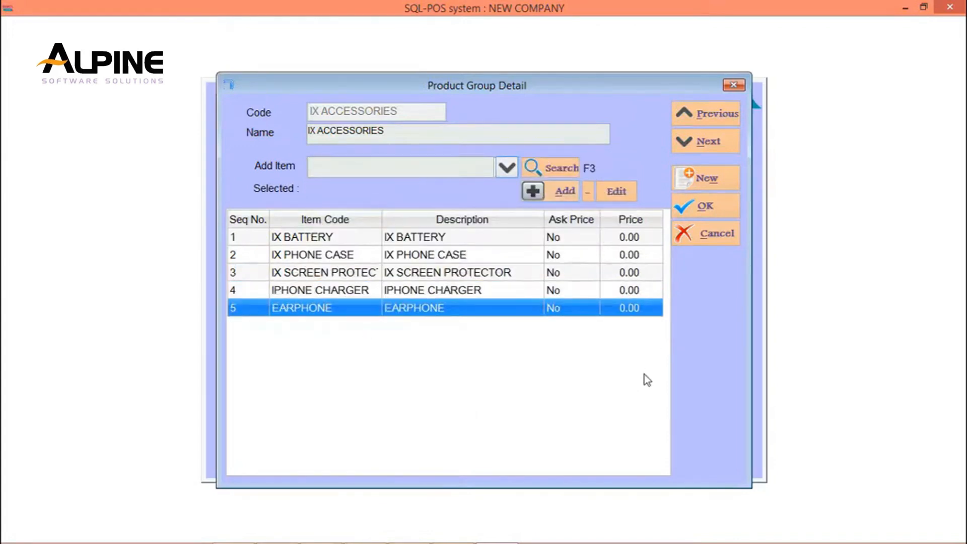
pyautogui.click(729, 210)
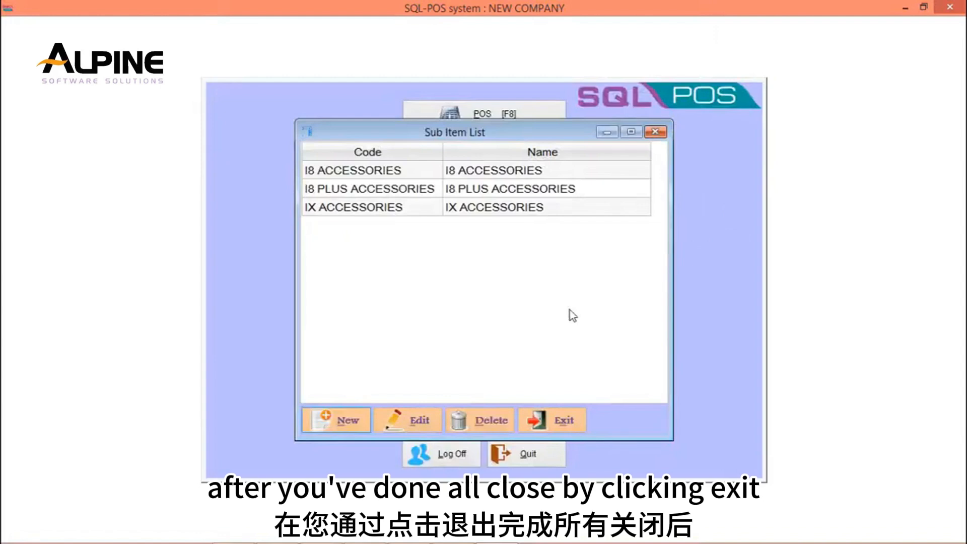
pyautogui.click(567, 426)
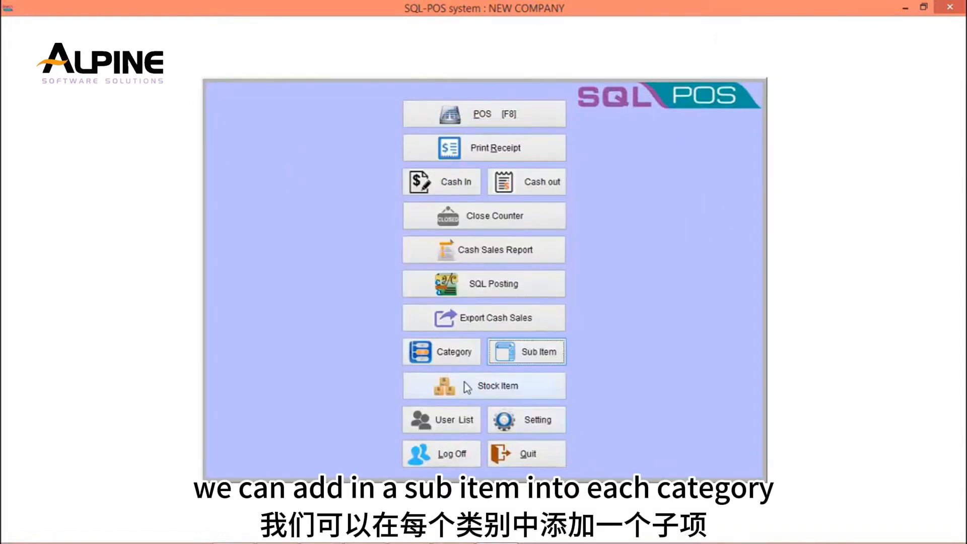
# Open the IPHONE category for editing and assign the I8 ACCESSORIES sub item group to IPHONE 8.
pyautogui.click(455, 355)
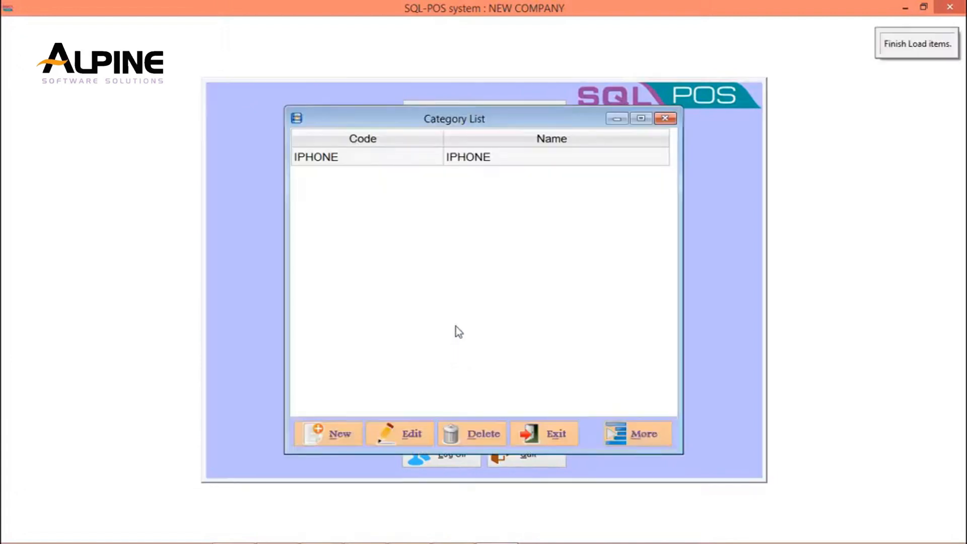
pyautogui.click(406, 160)
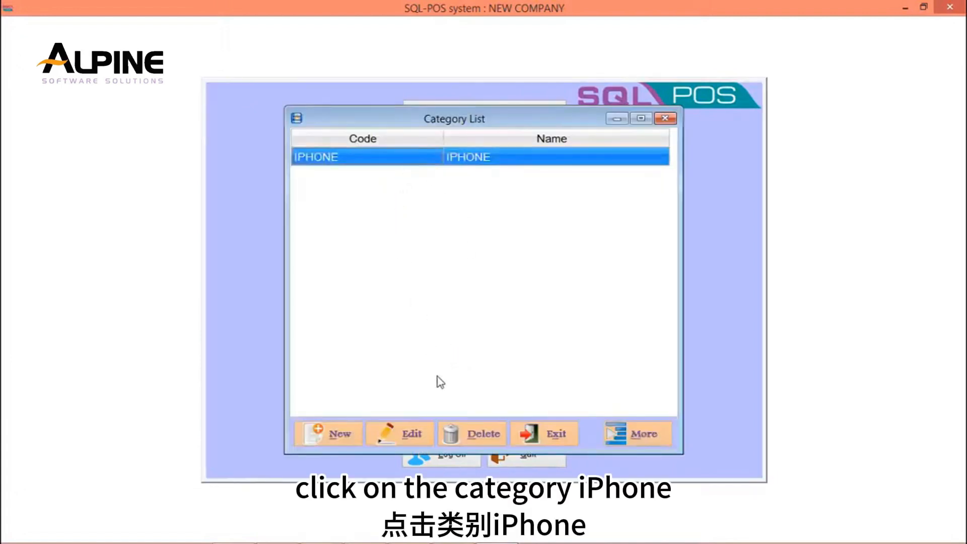
pyautogui.click(422, 439)
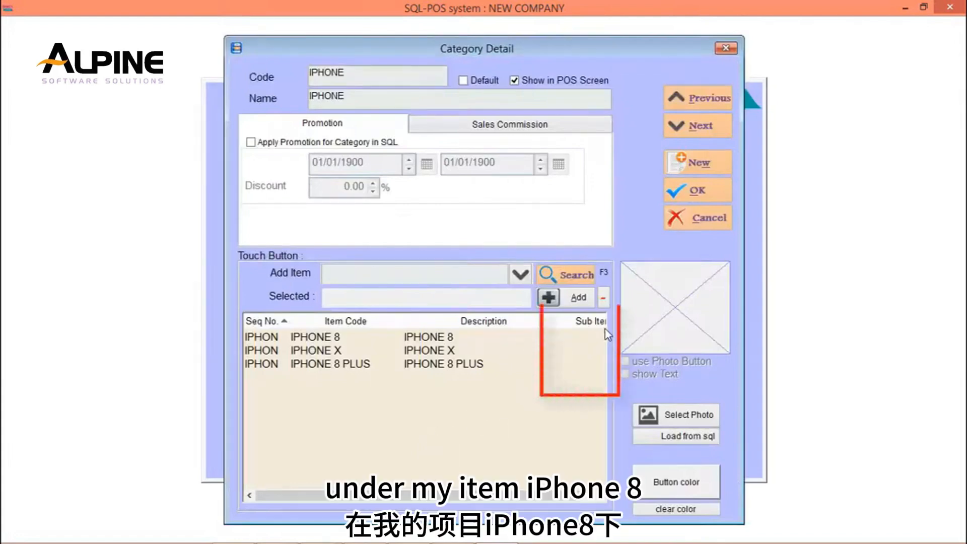
pyautogui.click(590, 336)
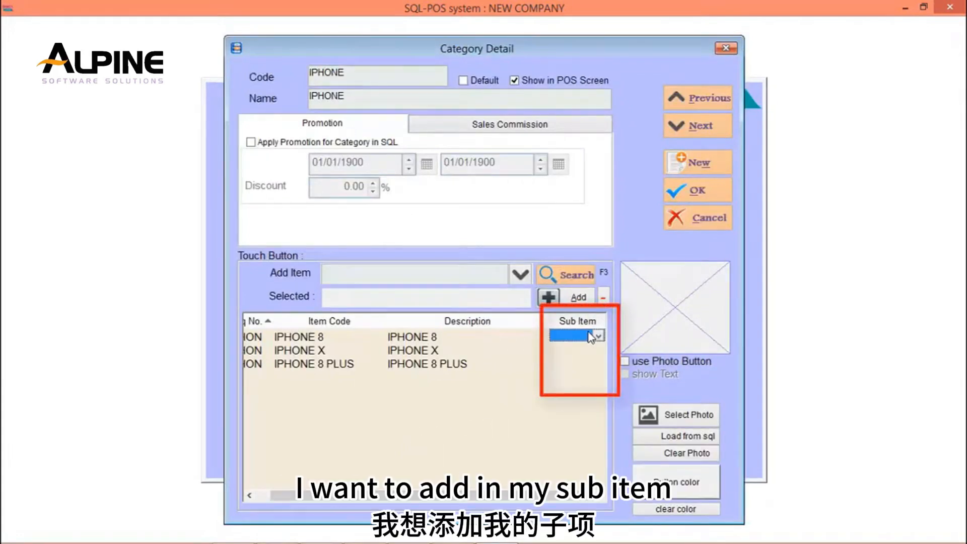
pyautogui.click(598, 336)
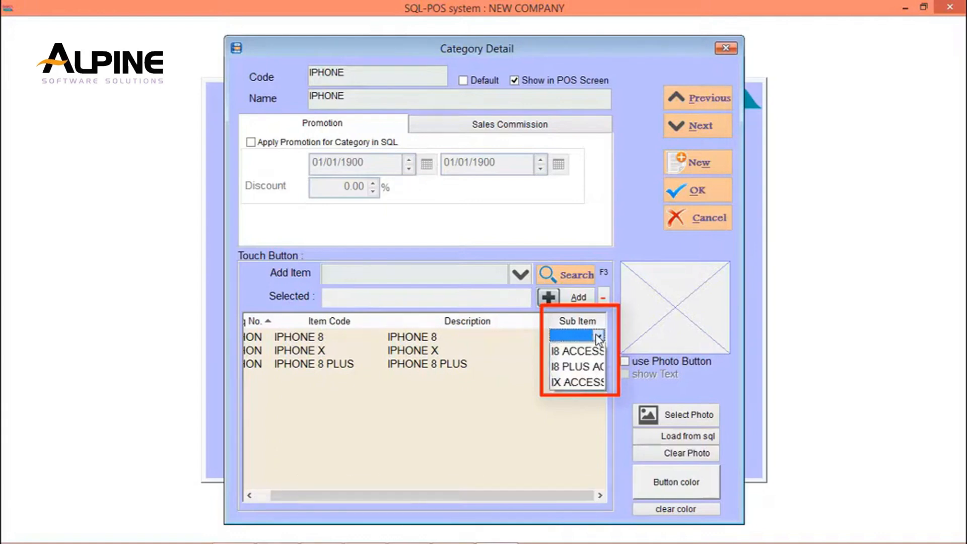
pyautogui.click(599, 352)
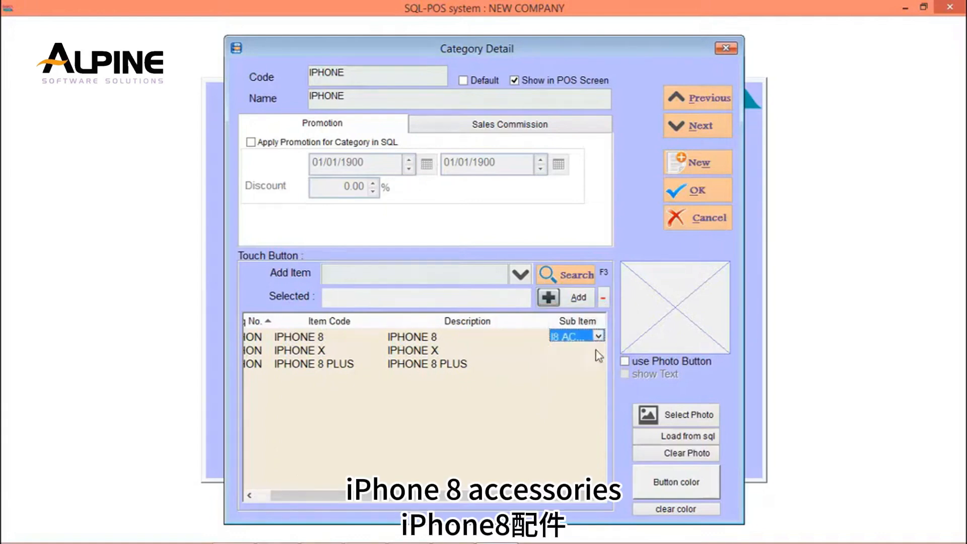
# Assign the IX ACCESSORIES sub item group to IPHONE X in the IPHONE category.
pyautogui.click(596, 350)
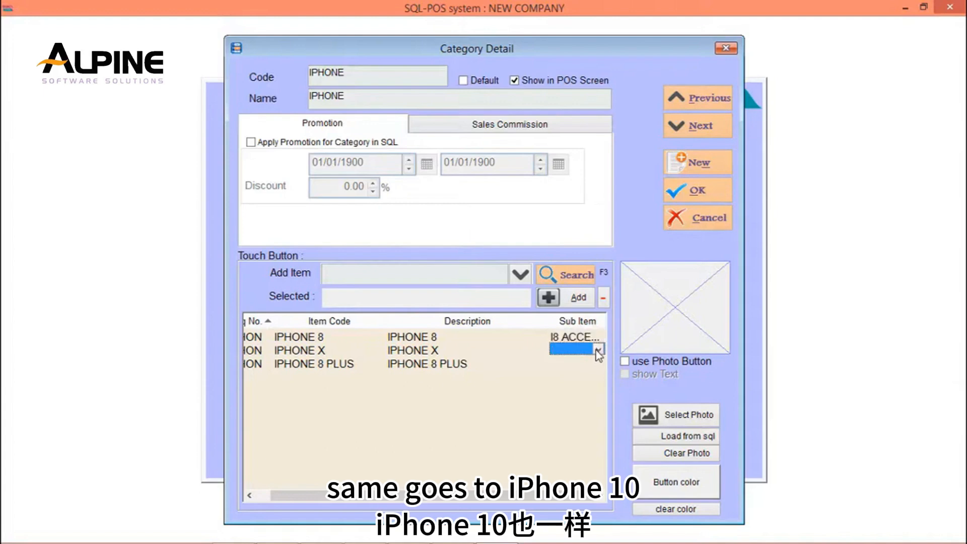
pyautogui.click(598, 351)
pyautogui.click(581, 396)
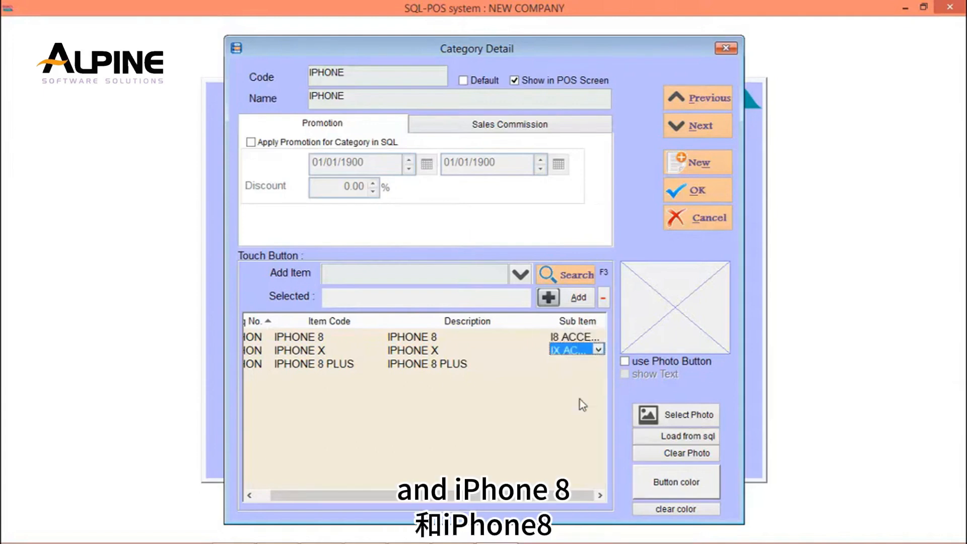
# Assign the I8 PLUS ACCESSORIES sub item group to IPHONE 8 PLUS, then save the category and leave the category list.
pyautogui.click(603, 362)
pyautogui.click(603, 362)
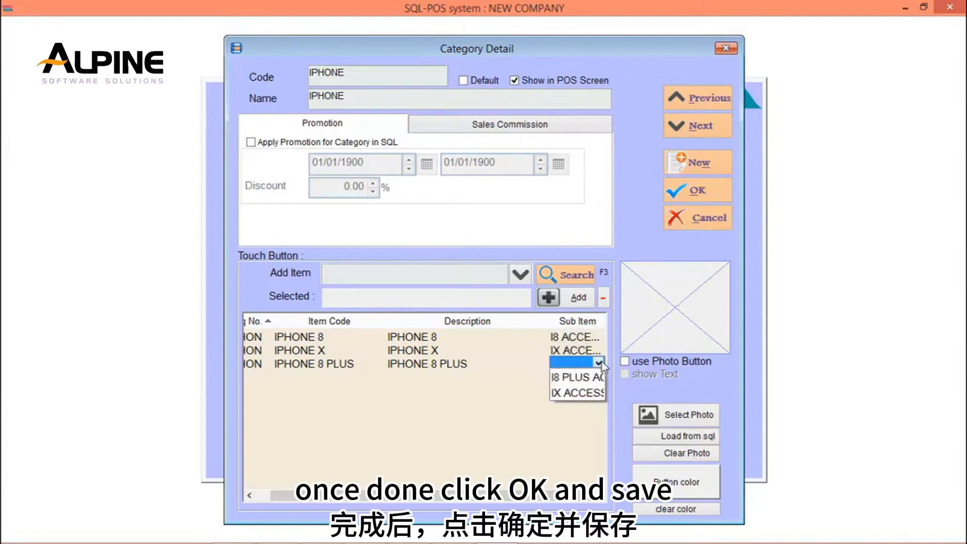
pyautogui.click(589, 393)
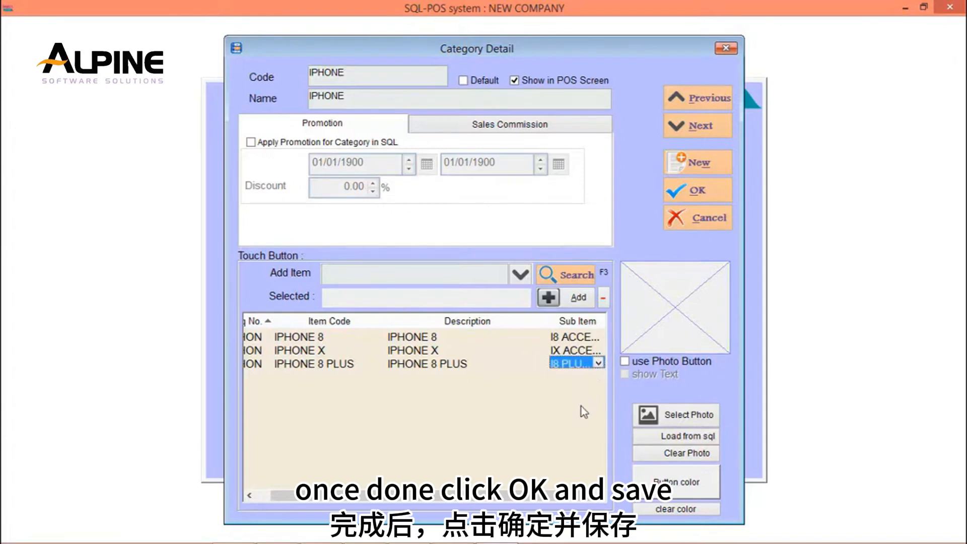
pyautogui.click(705, 192)
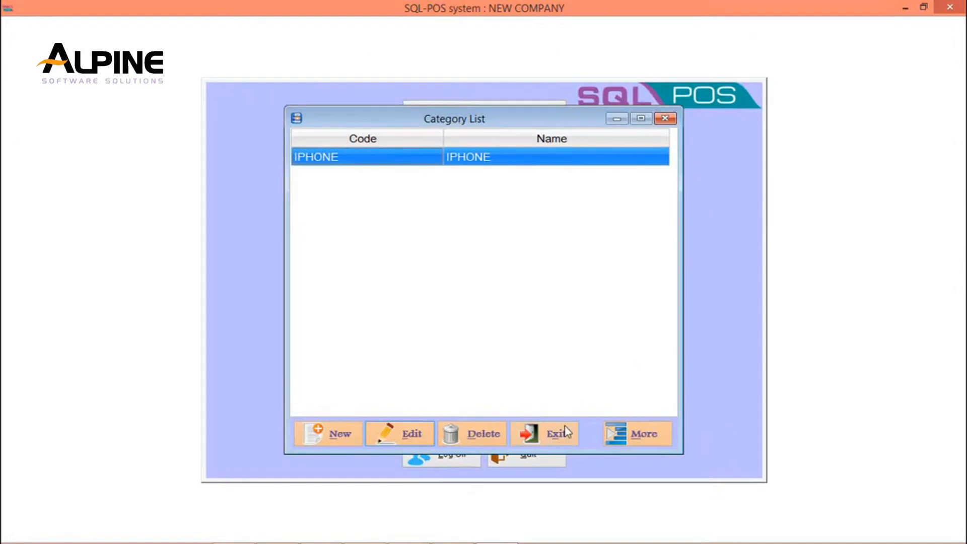
pyautogui.click(557, 433)
# Start a POS sale with IPHONE 8 and add its sub items I8 SCREEN PROTECTOR and IPHONE CHARGER.
pyautogui.click(546, 118)
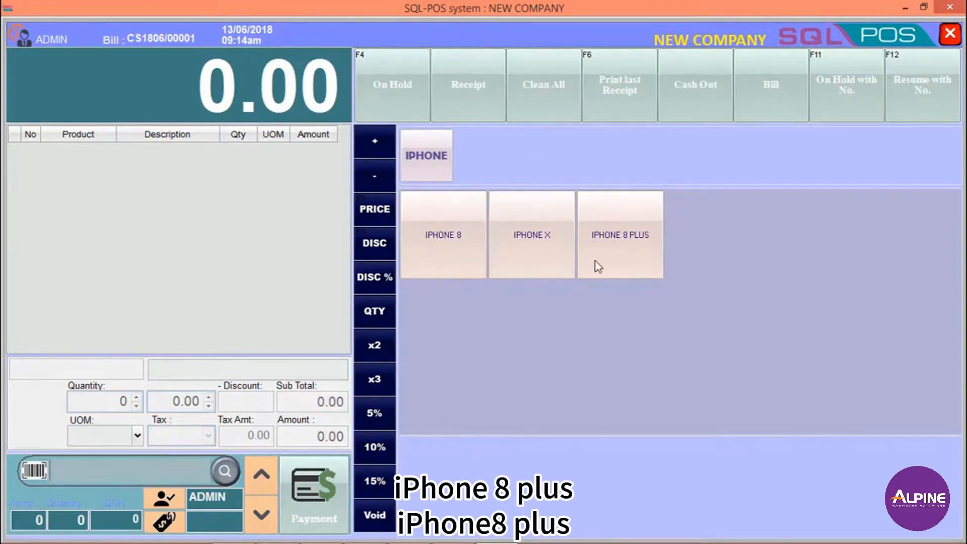
pyautogui.click(458, 257)
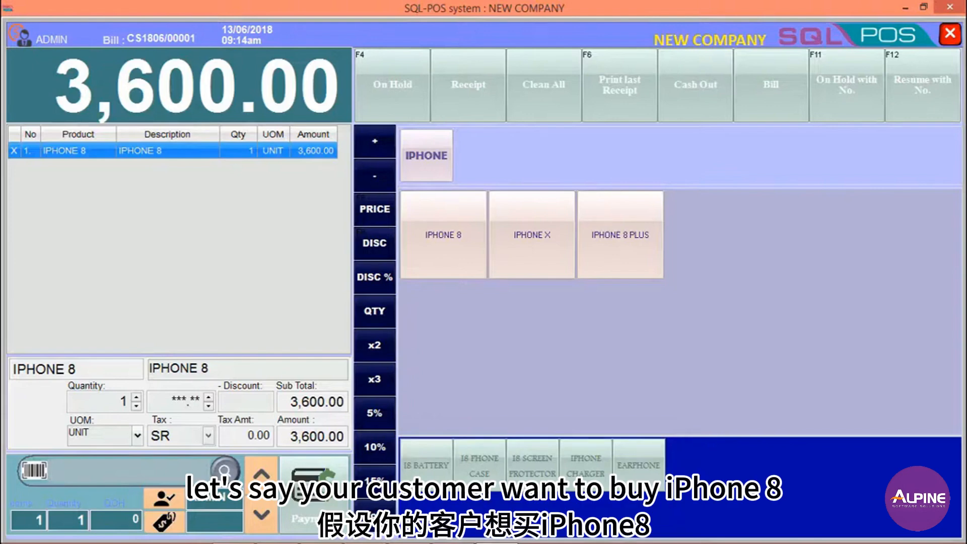
pyautogui.click(531, 468)
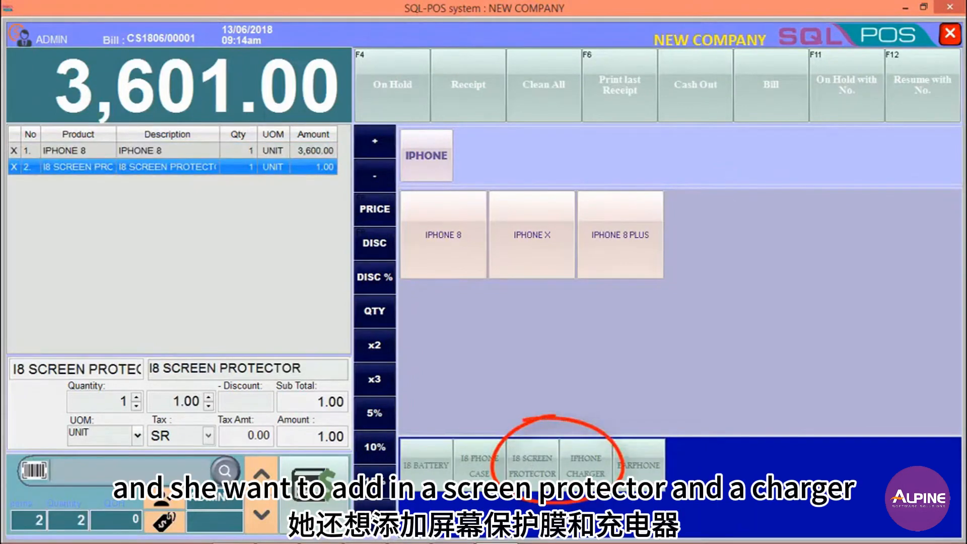
pyautogui.click(586, 466)
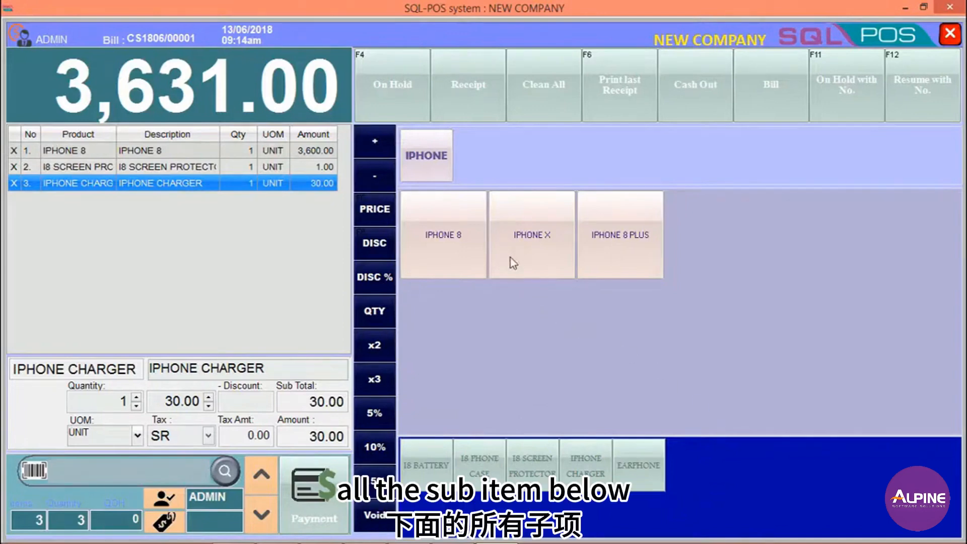
# Add IPHONE X and IPHONE 8 PLUS to the bill to bring up each phone's sub items.
pyautogui.click(540, 271)
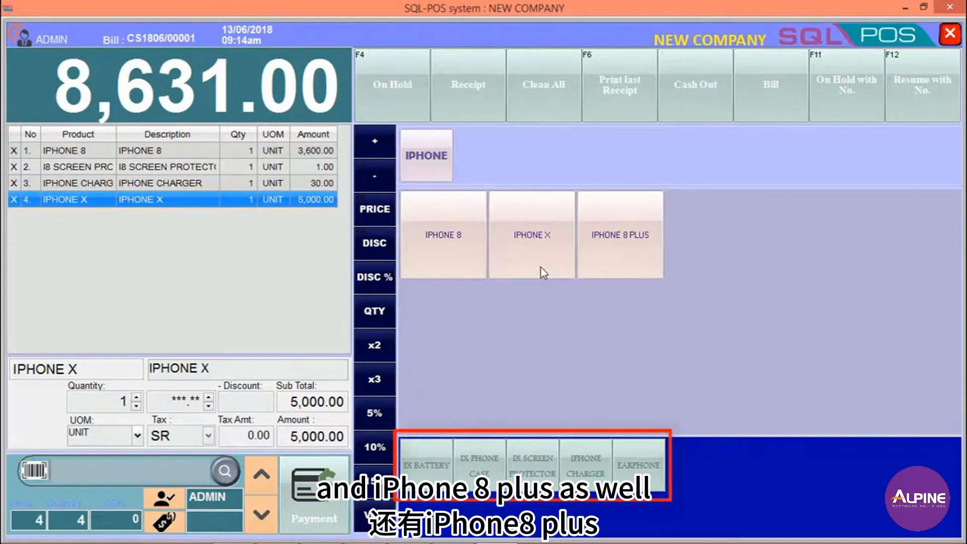
pyautogui.click(636, 269)
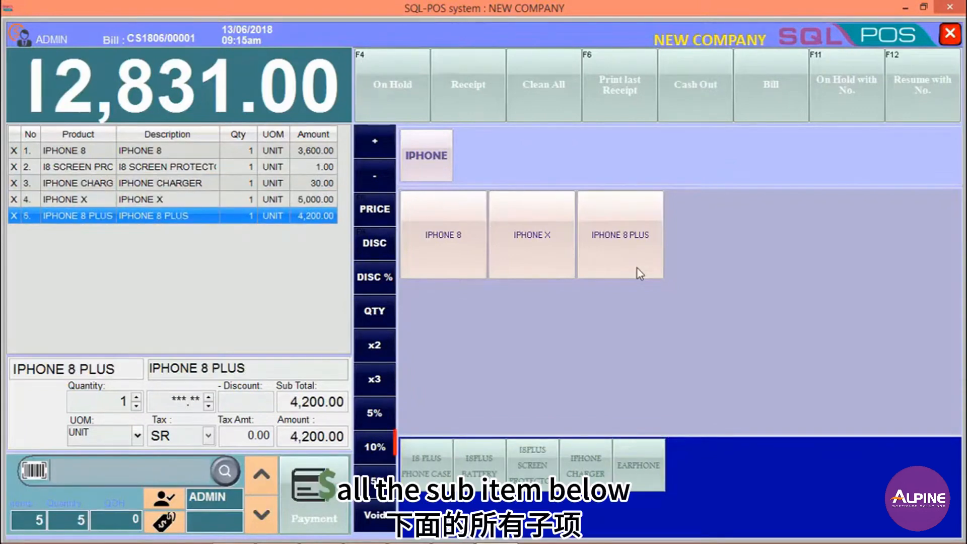